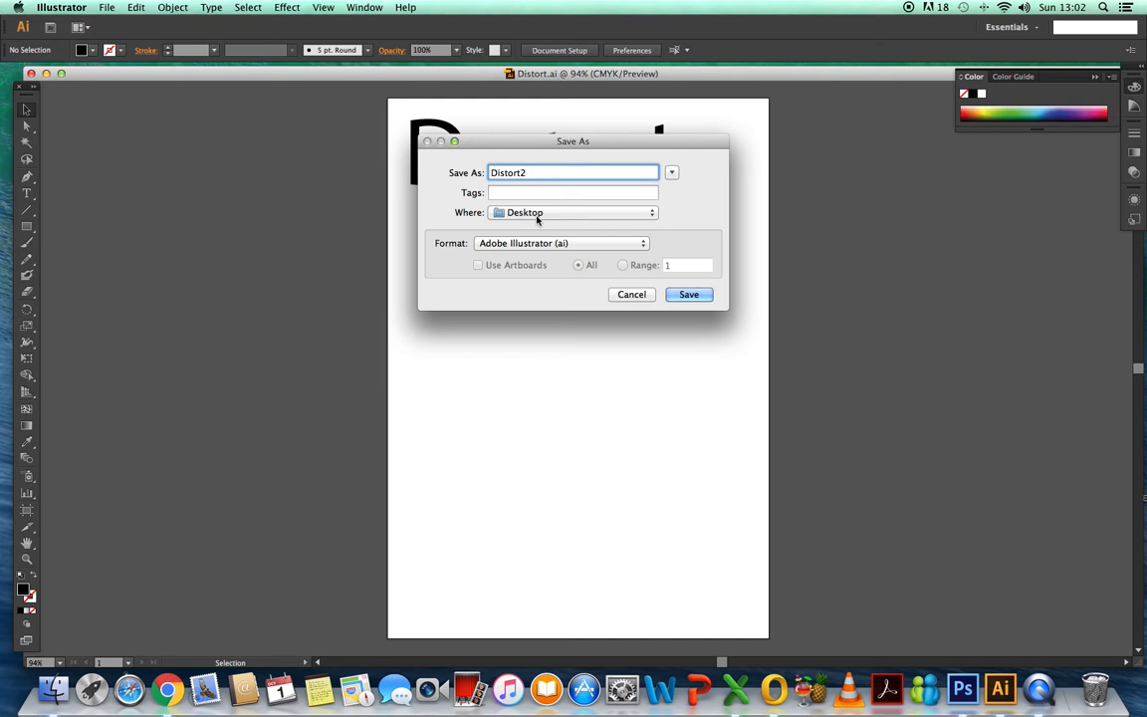
# Save the artwork to the Desktop as the Adobe PDF Distort2.pdf with the Illustrator Default preset
pyautogui.click(644, 246)
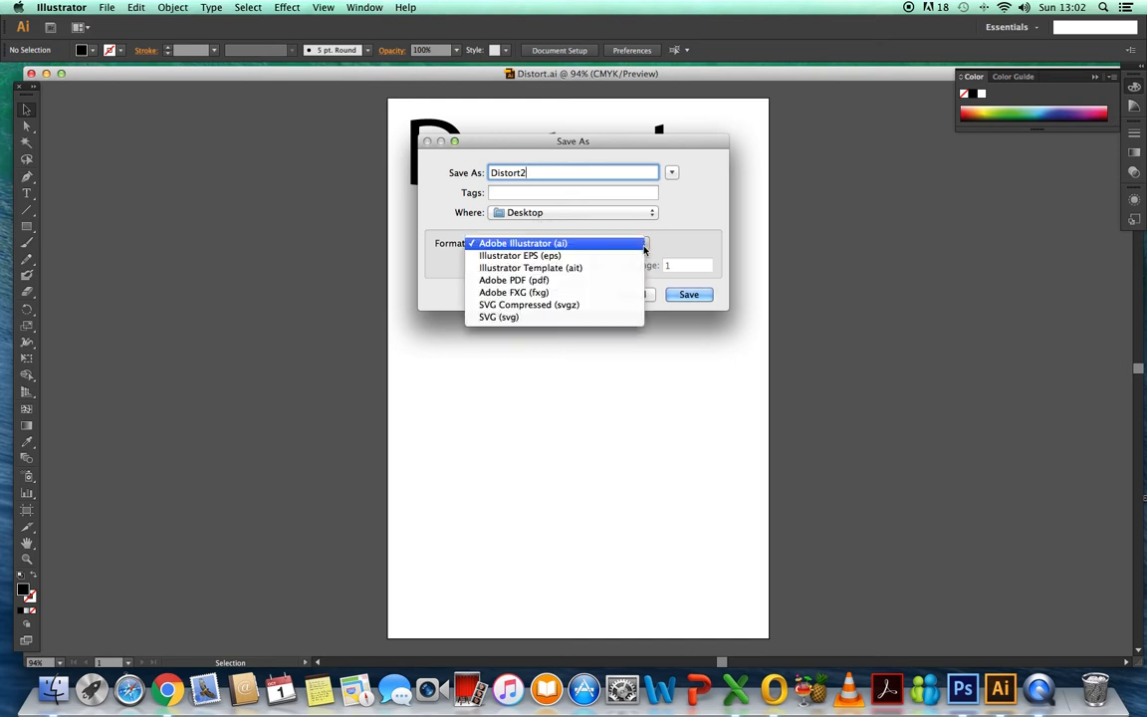
pyautogui.click(516, 281)
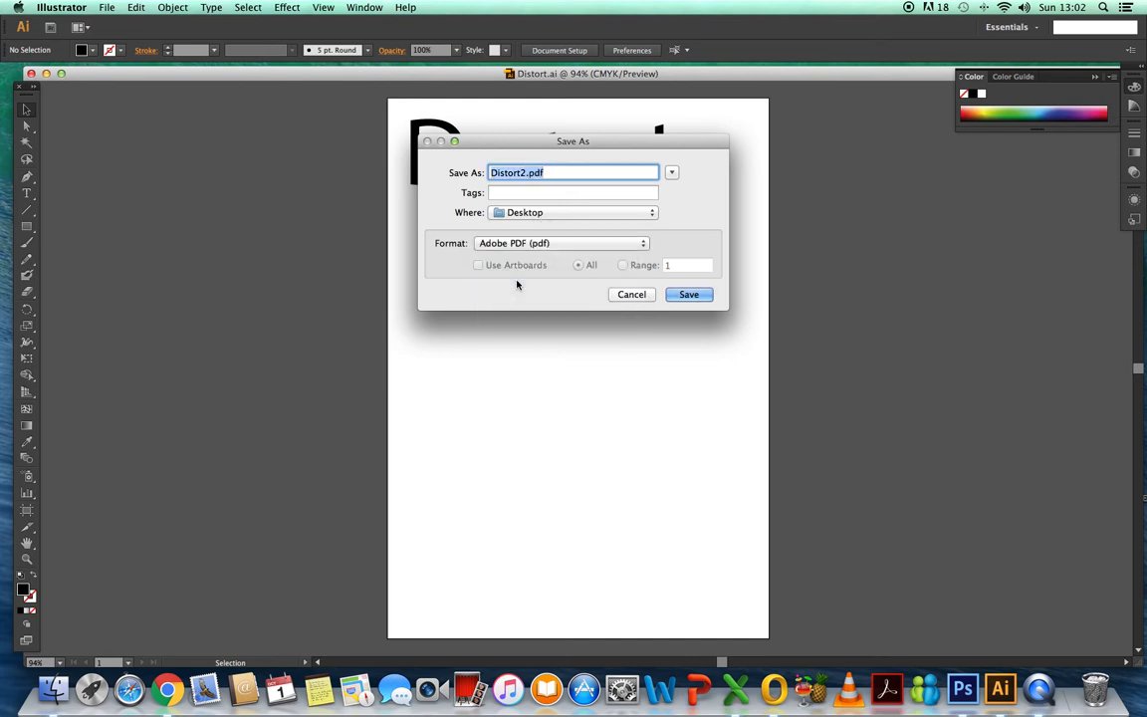
pyautogui.click(687, 298)
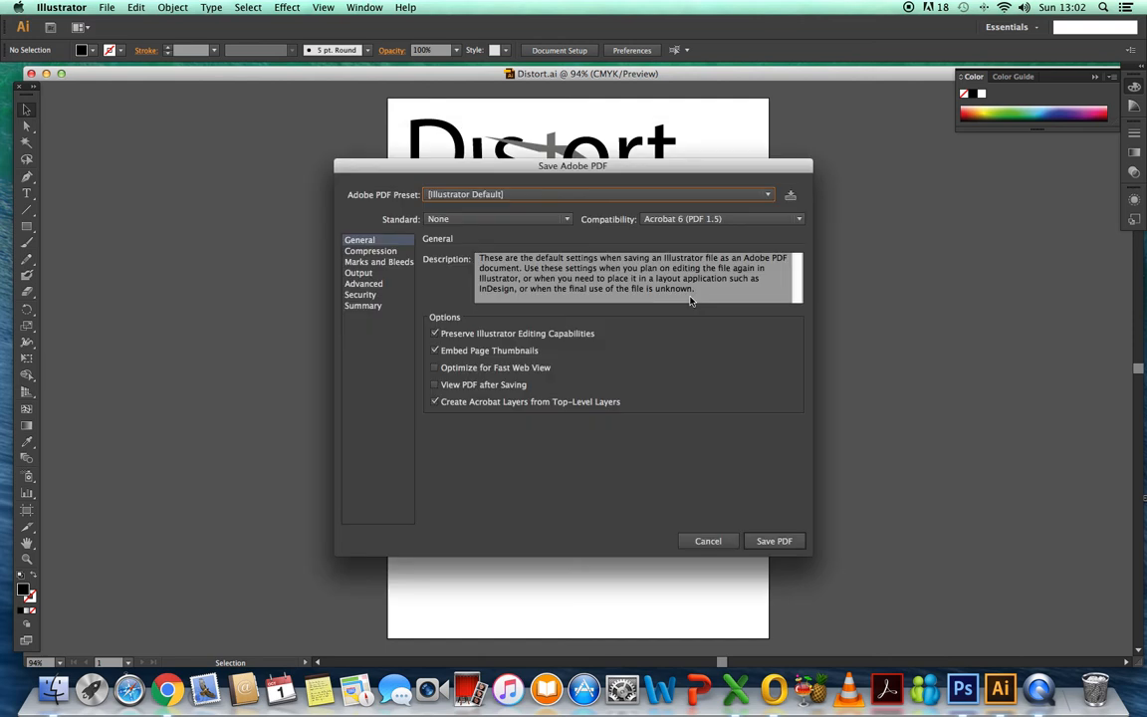
pyautogui.click(774, 541)
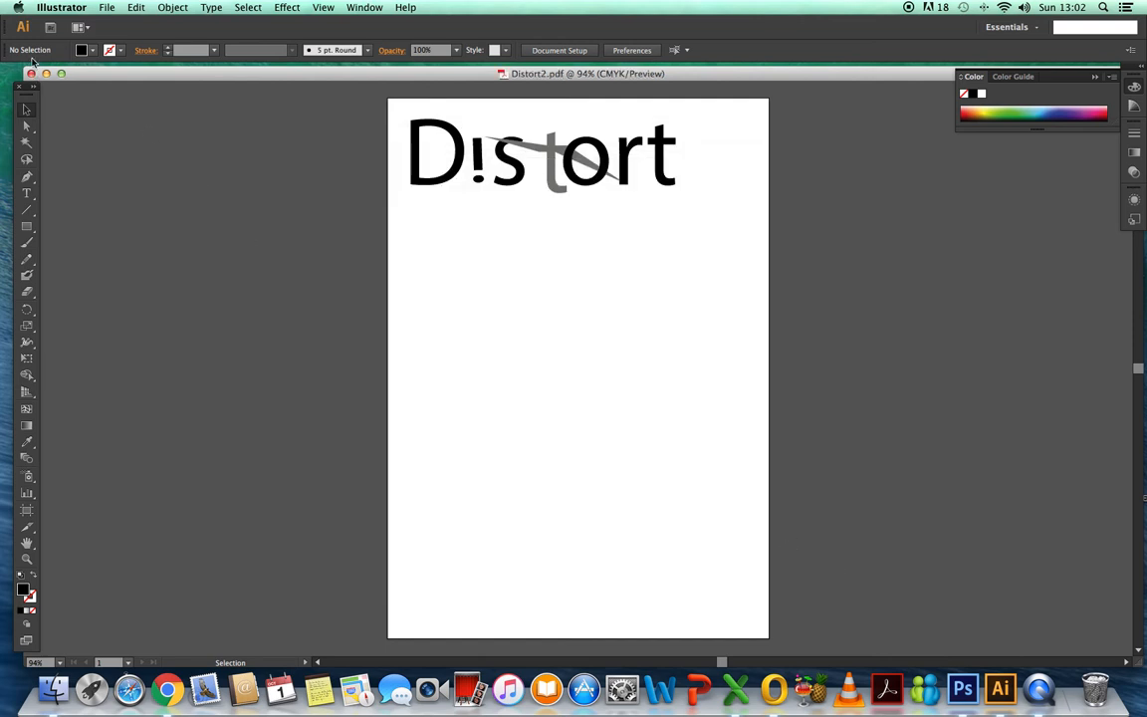
# Quit Illustrator, switch to Photoshop and import page 1 of Distort2.pdf from the desktop at 300 pixels/inch in RGB Color
pyautogui.click(66, 8)
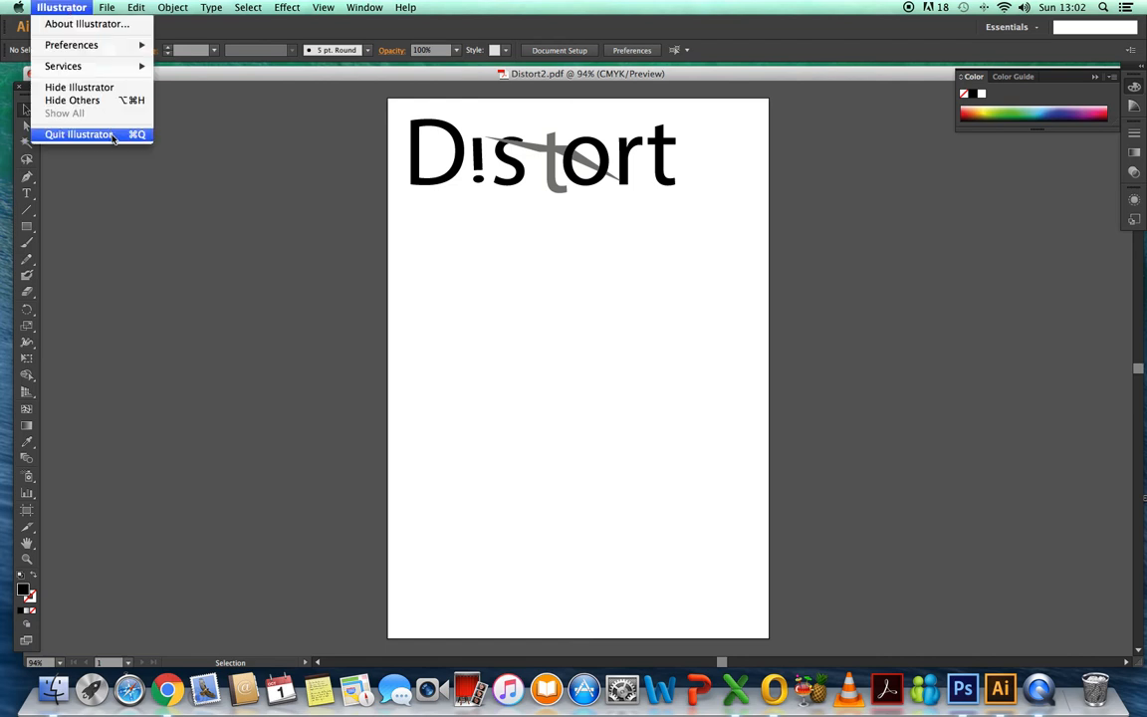
pyautogui.click(113, 133)
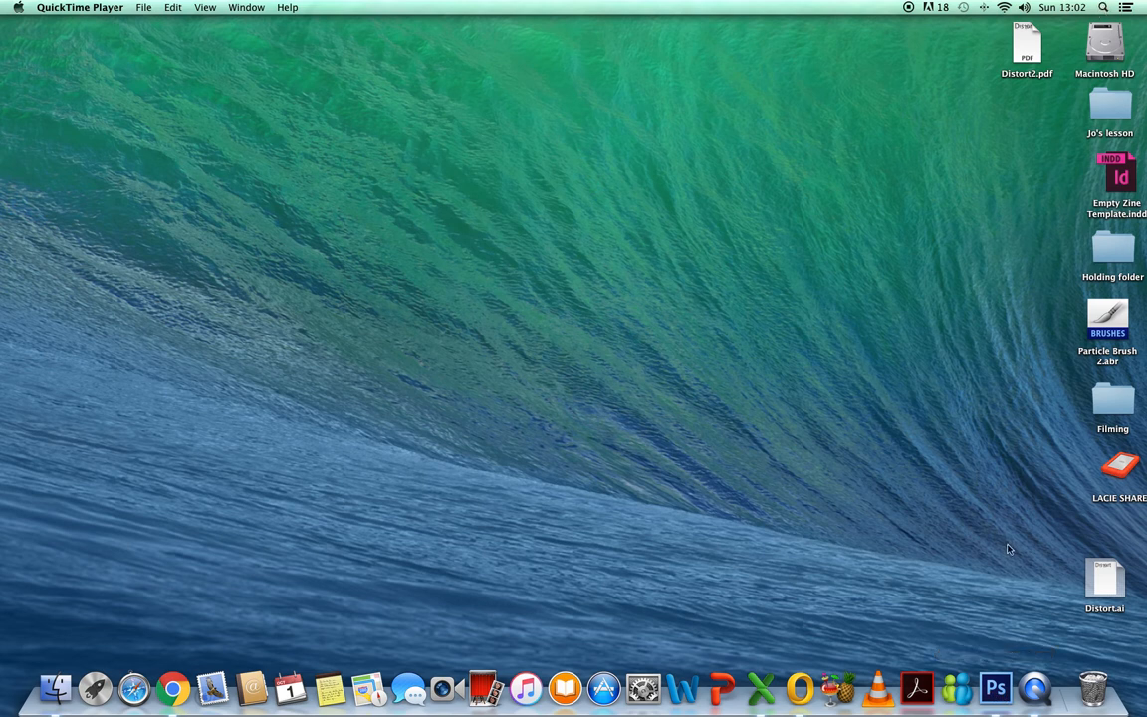
pyautogui.click(996, 686)
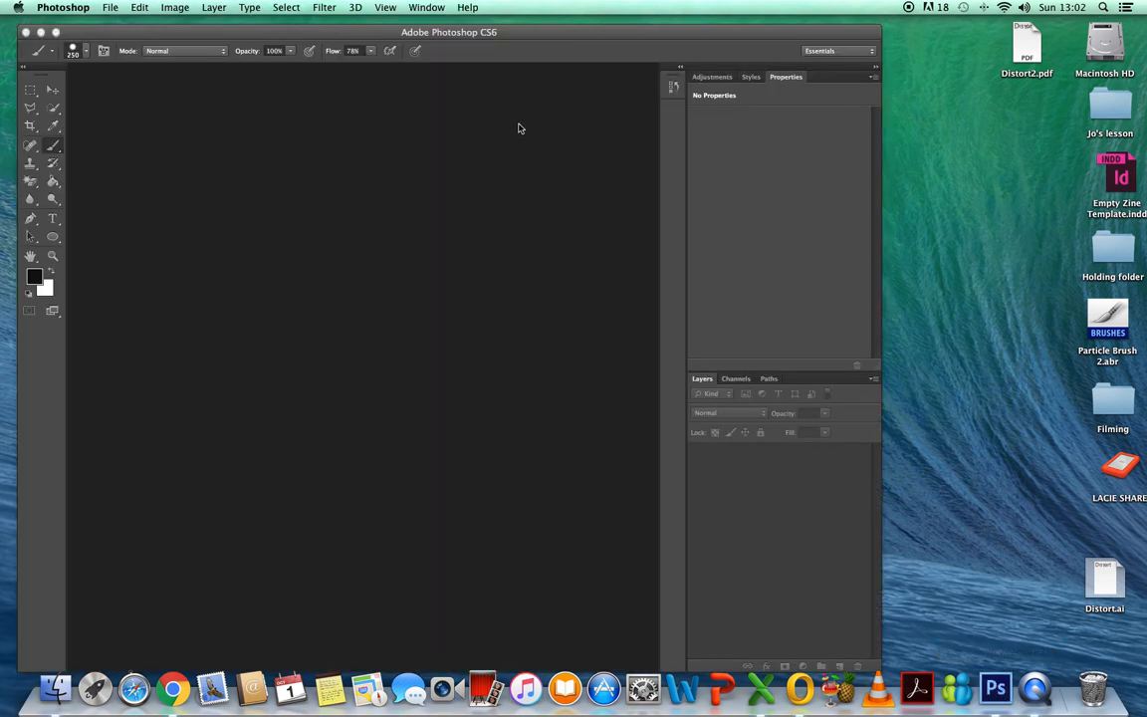
pyautogui.moveTo(1027, 50); pyautogui.dragTo(356, 252)
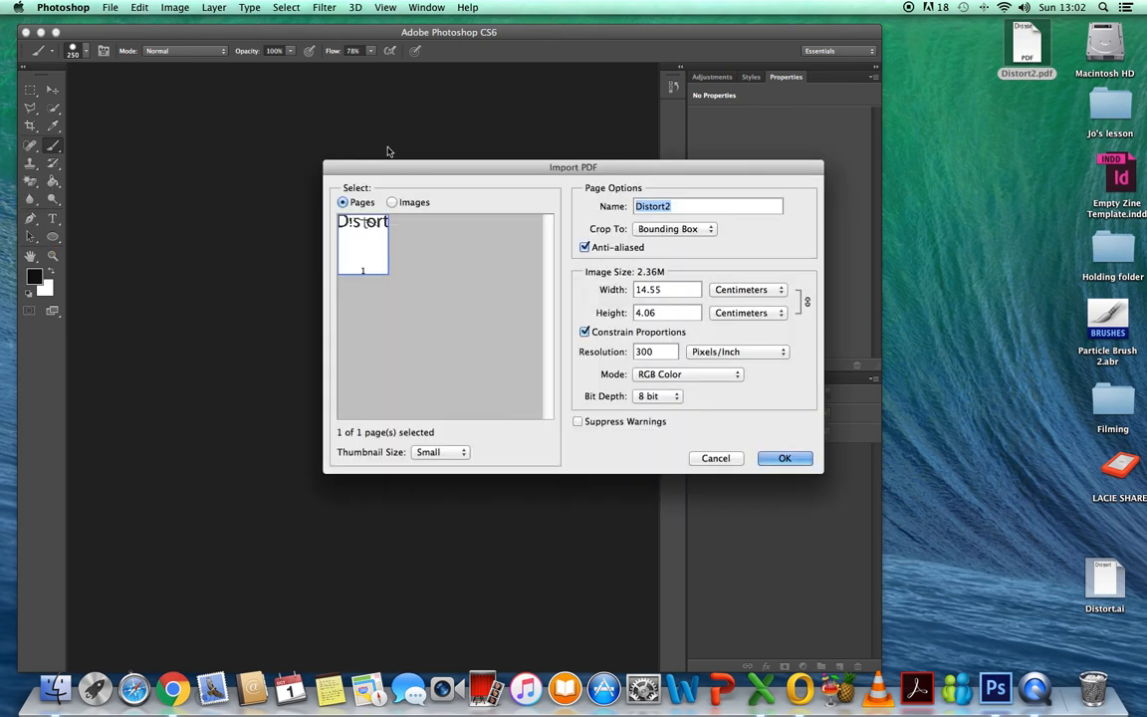
pyautogui.click(783, 460)
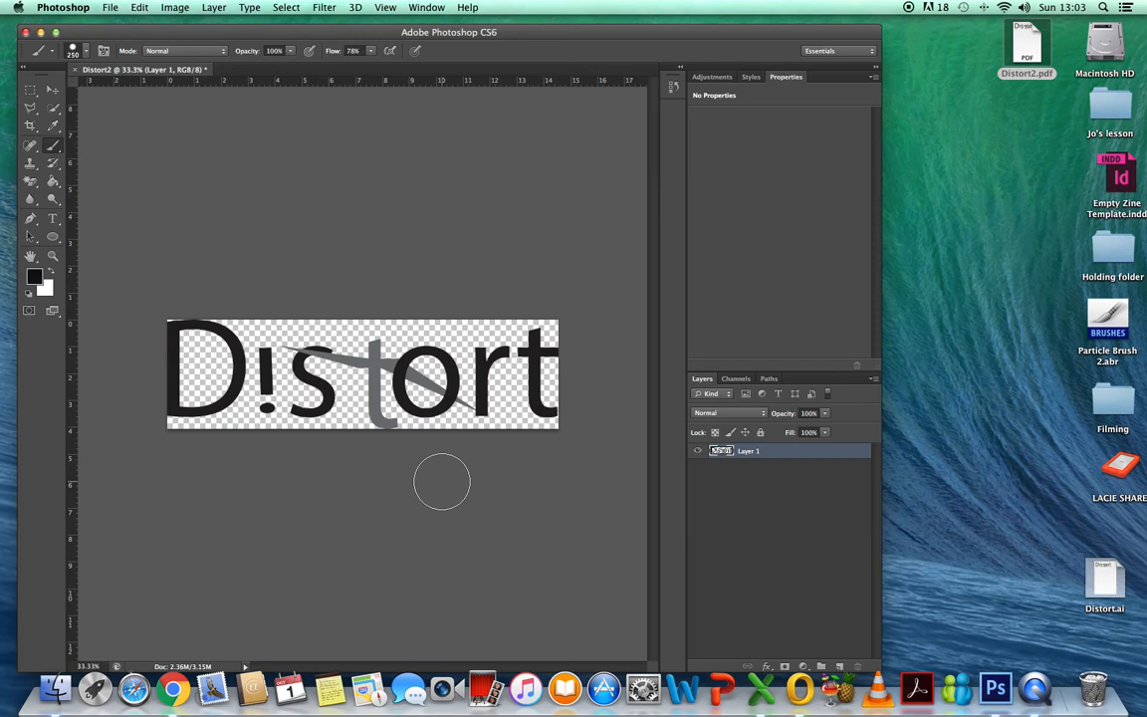
# Duplicate Layer 1 and hide the duplicate layer
pyautogui.rightClick(794, 455)
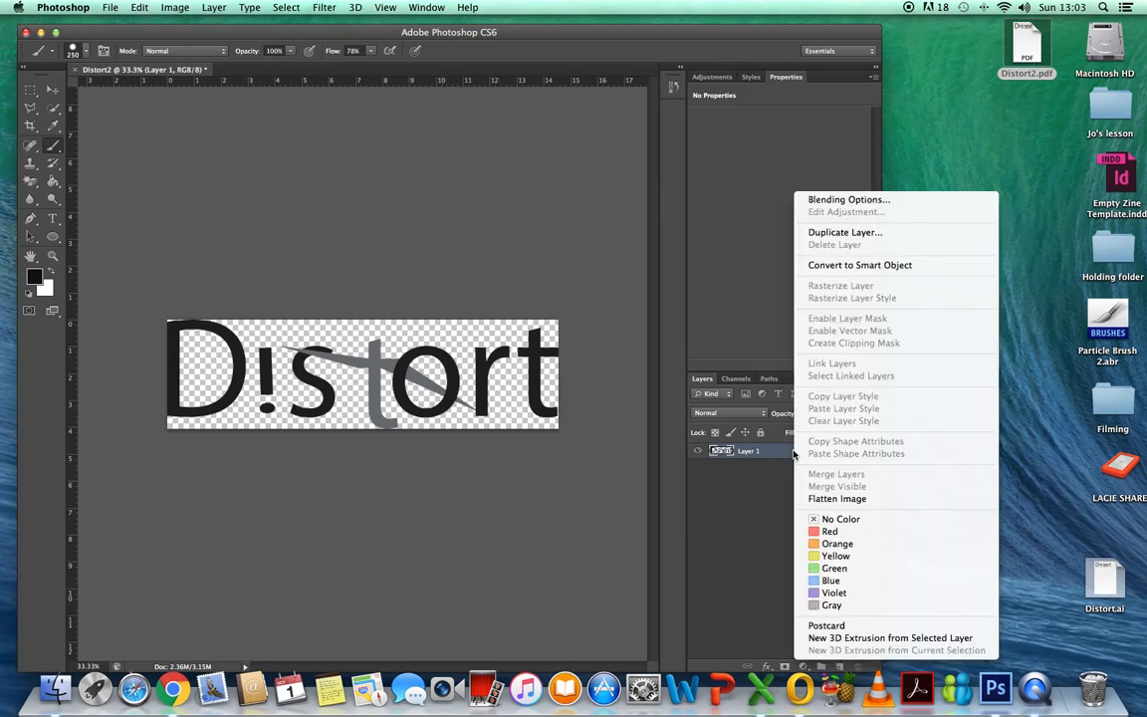
pyautogui.click(814, 232)
pyautogui.click(736, 282)
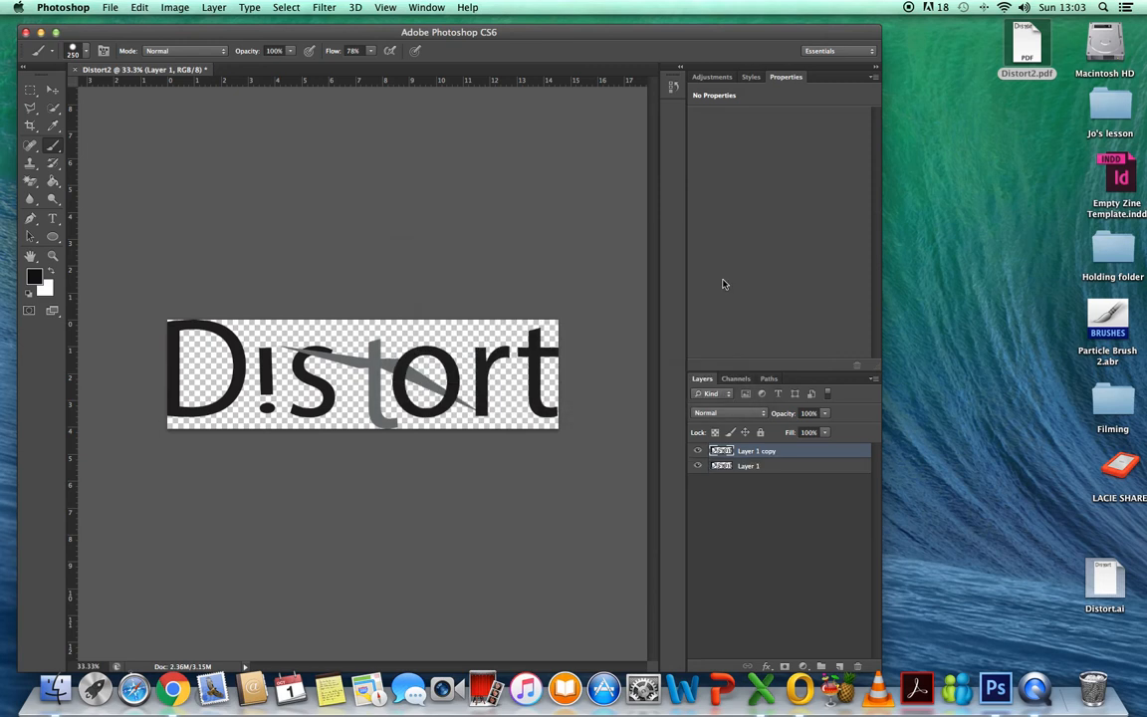
pyautogui.click(786, 468)
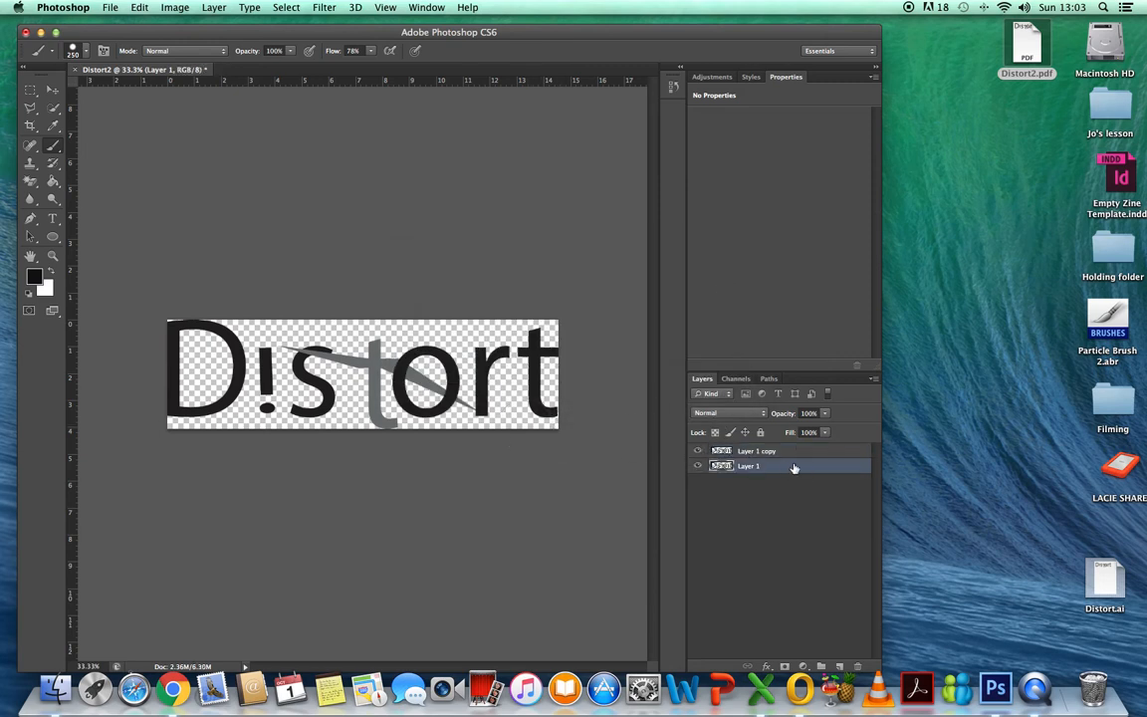
pyautogui.click(789, 453)
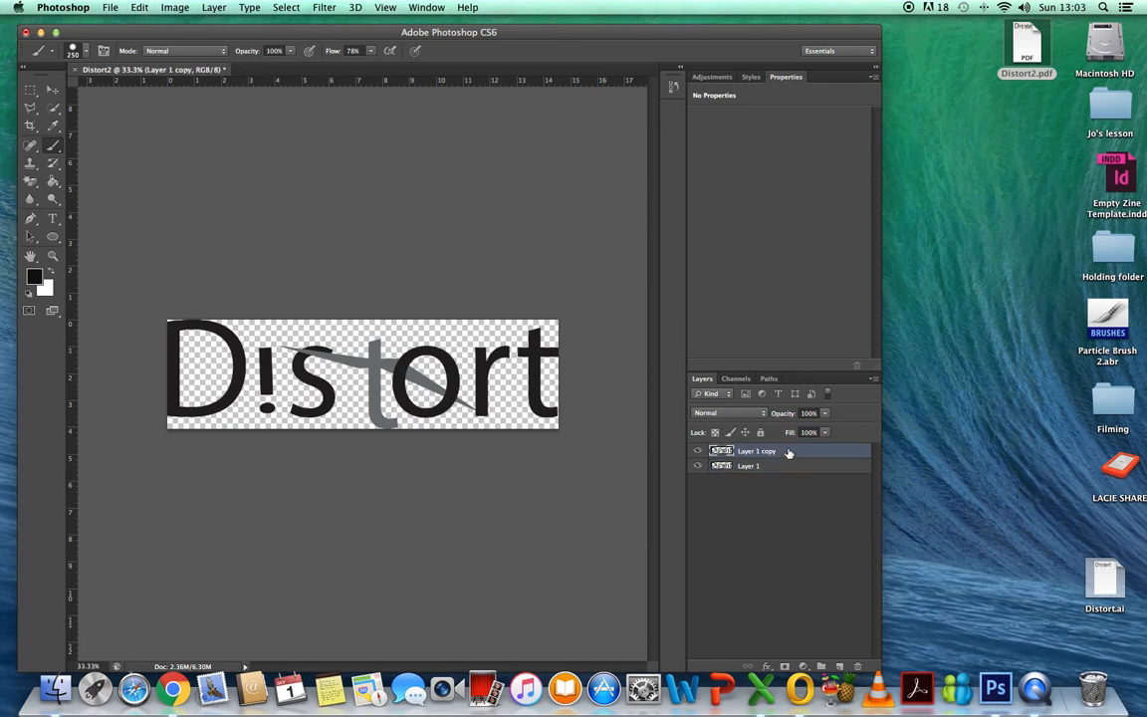
pyautogui.click(698, 452)
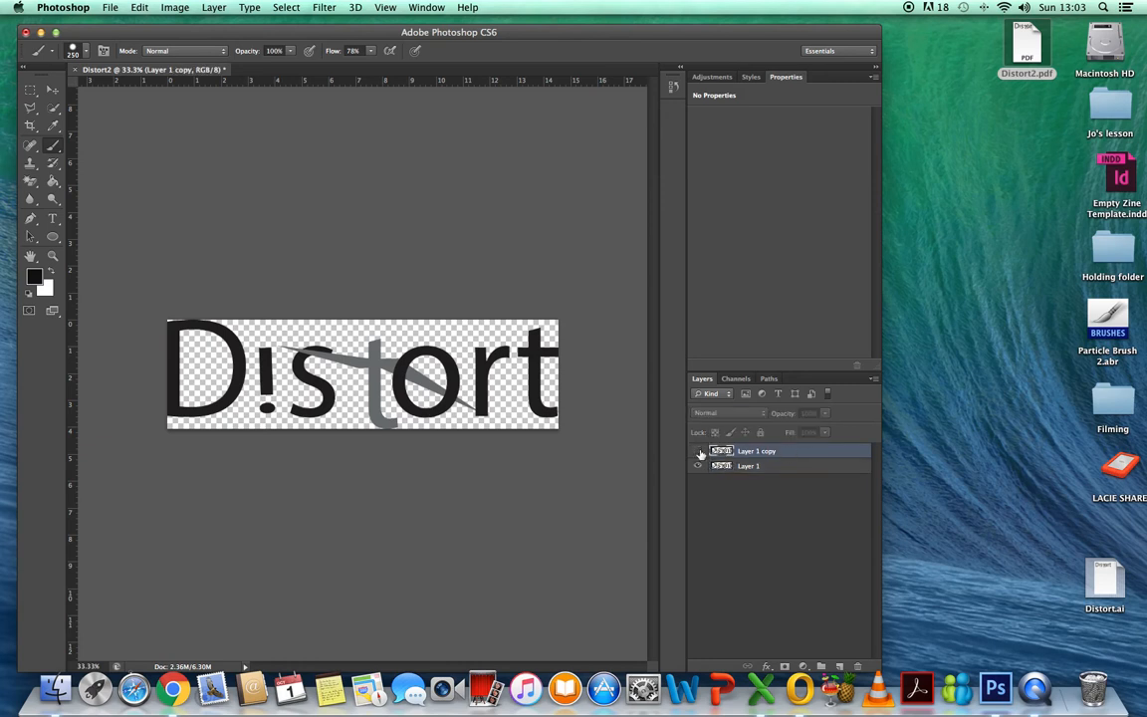
# Select the entire canvas on the original Layer 1 and cover it with white using the Brush tool
pyautogui.click(754, 468)
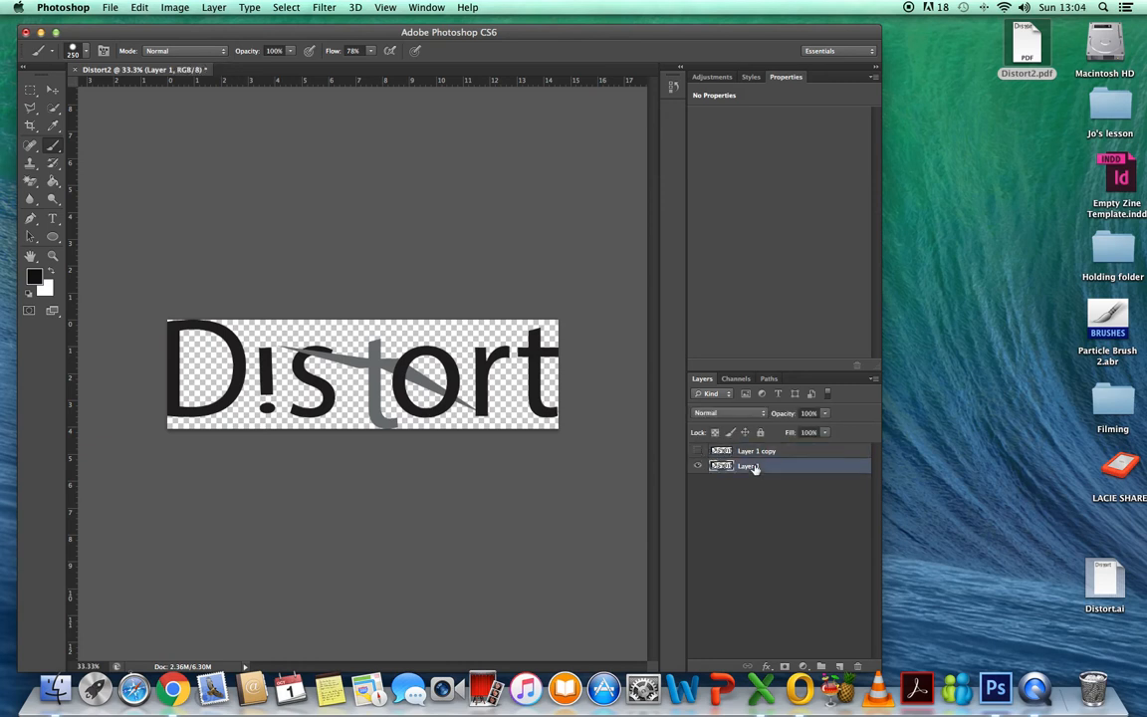
pyautogui.click(30, 91)
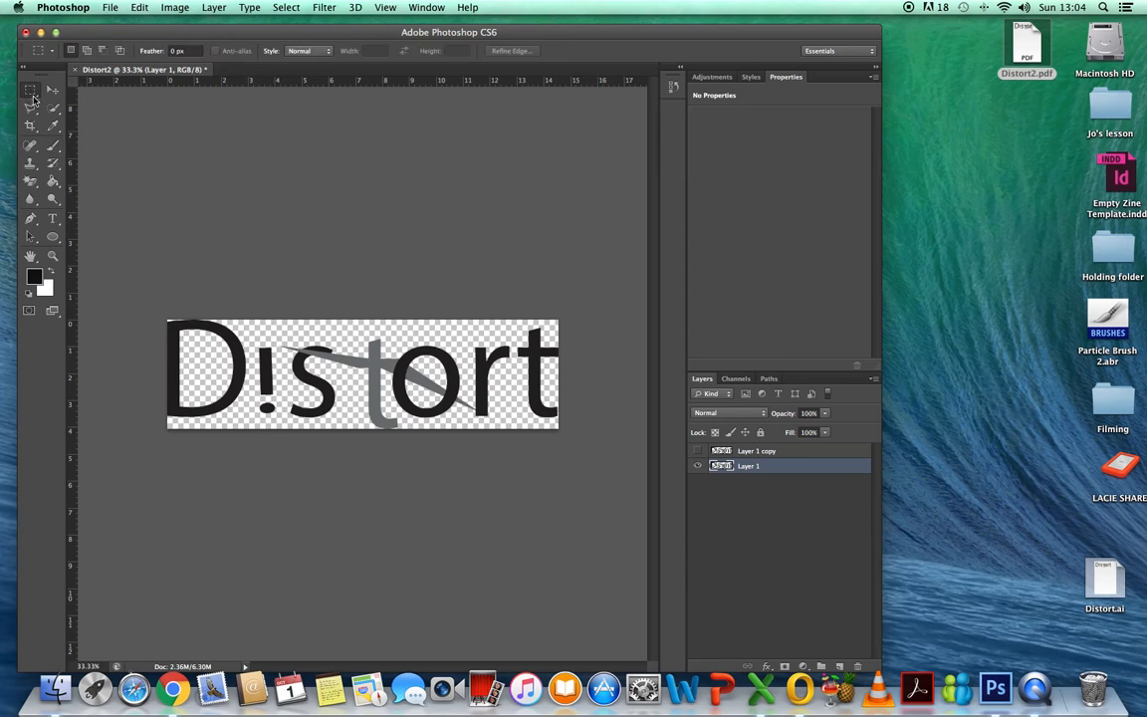
pyautogui.moveTo(147, 304); pyautogui.dragTo(566, 443)
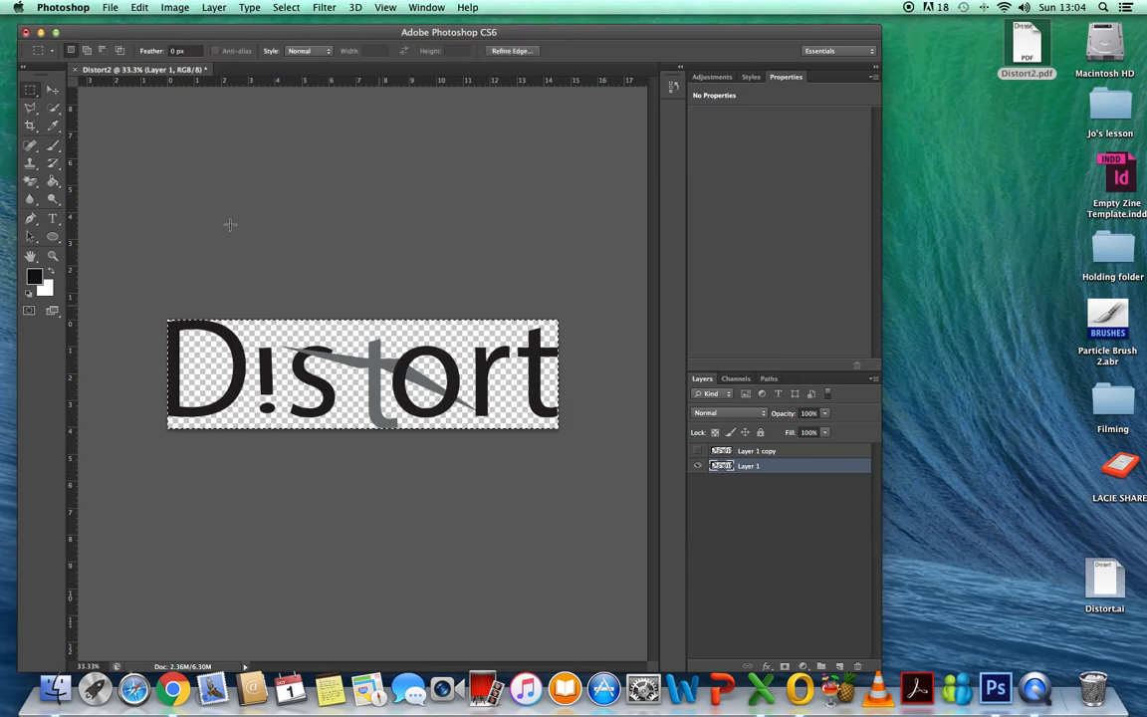
pyautogui.click(53, 145)
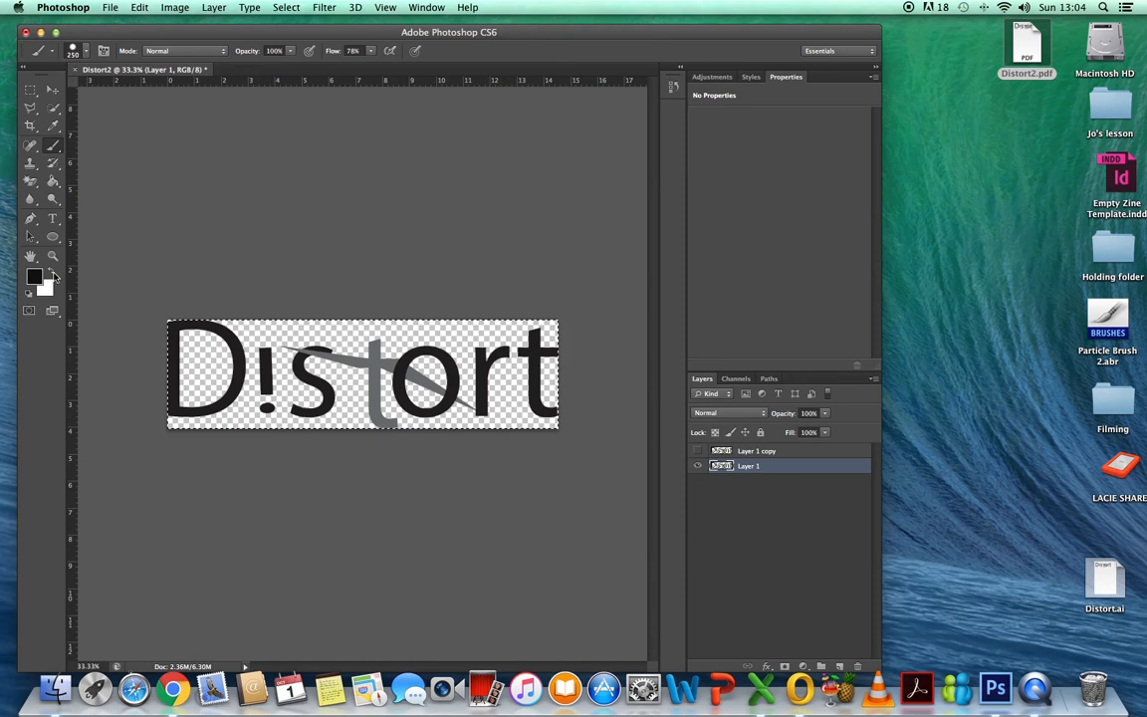
pyautogui.press('x')
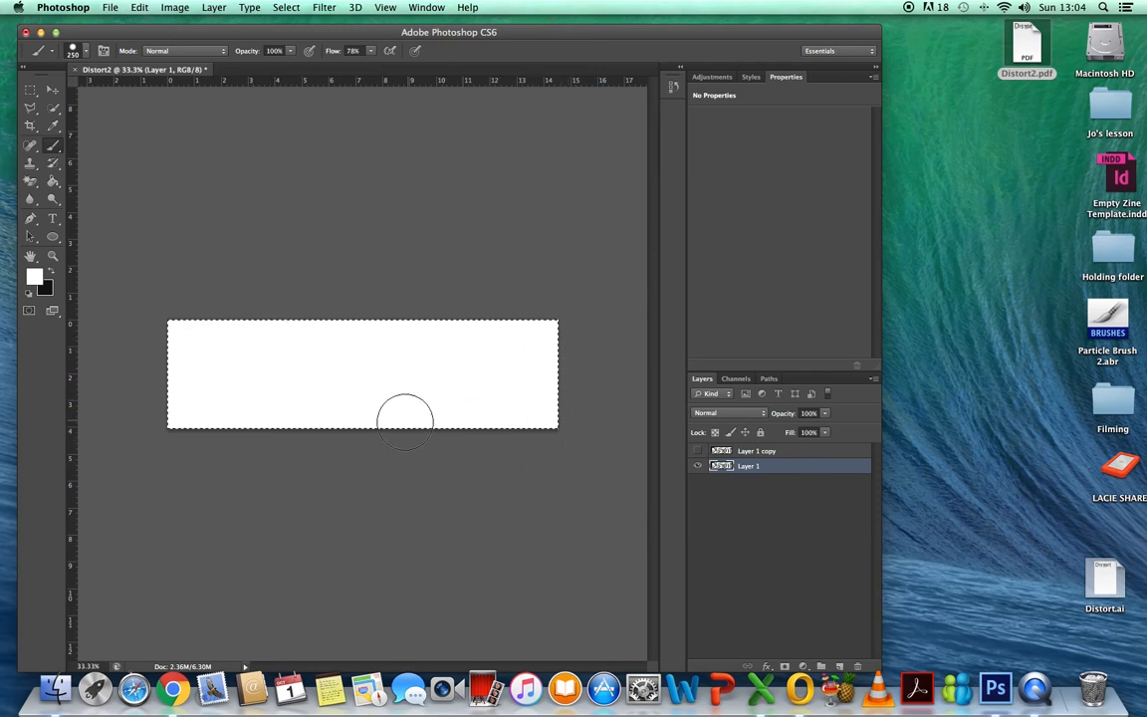
# Show the duplicate lettering layer over the white one, clear the selection and flatten the image
pyautogui.click(698, 453)
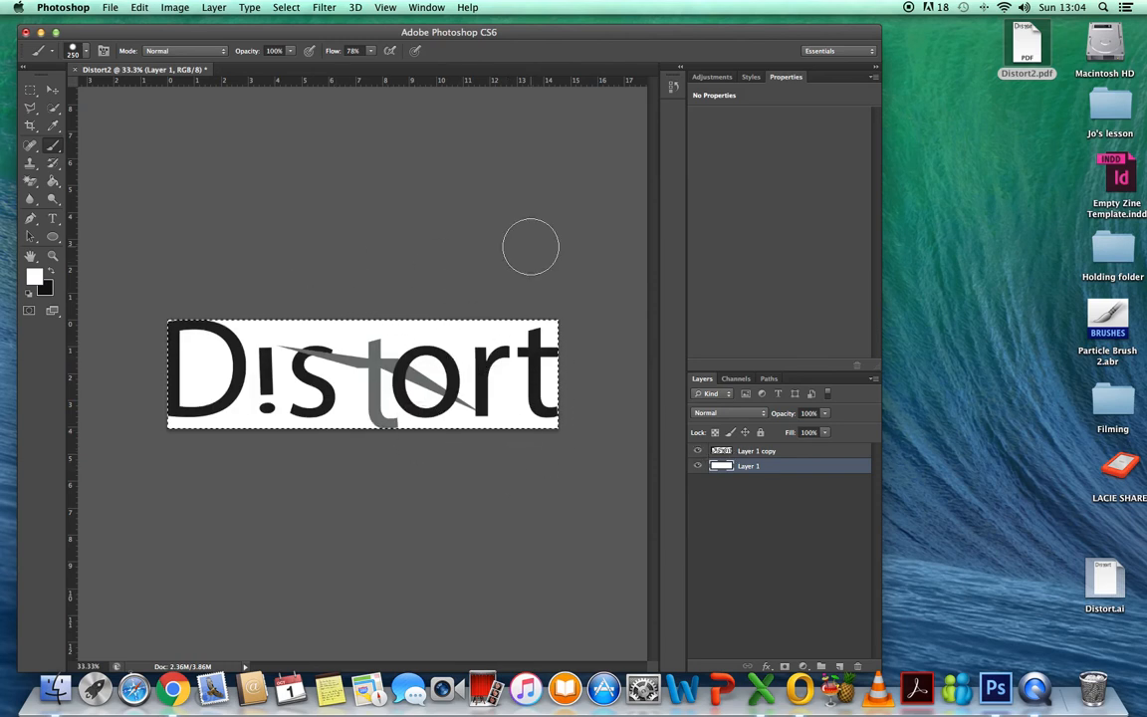
pyautogui.press('super+d')
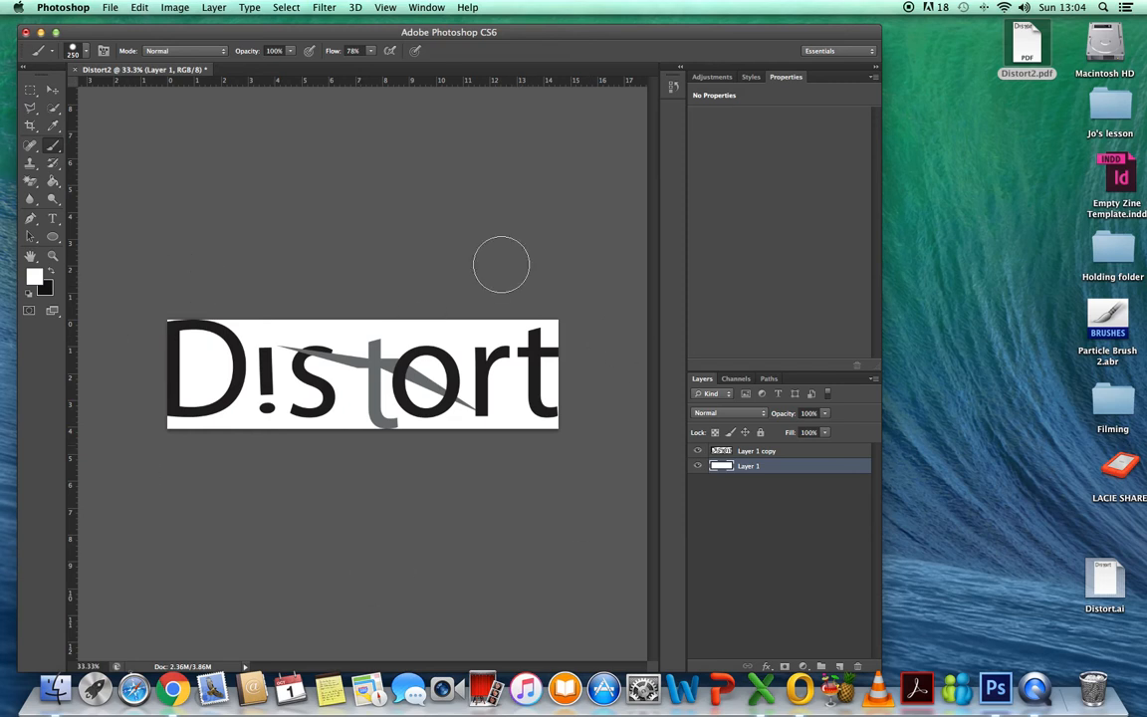
pyautogui.click(213, 8)
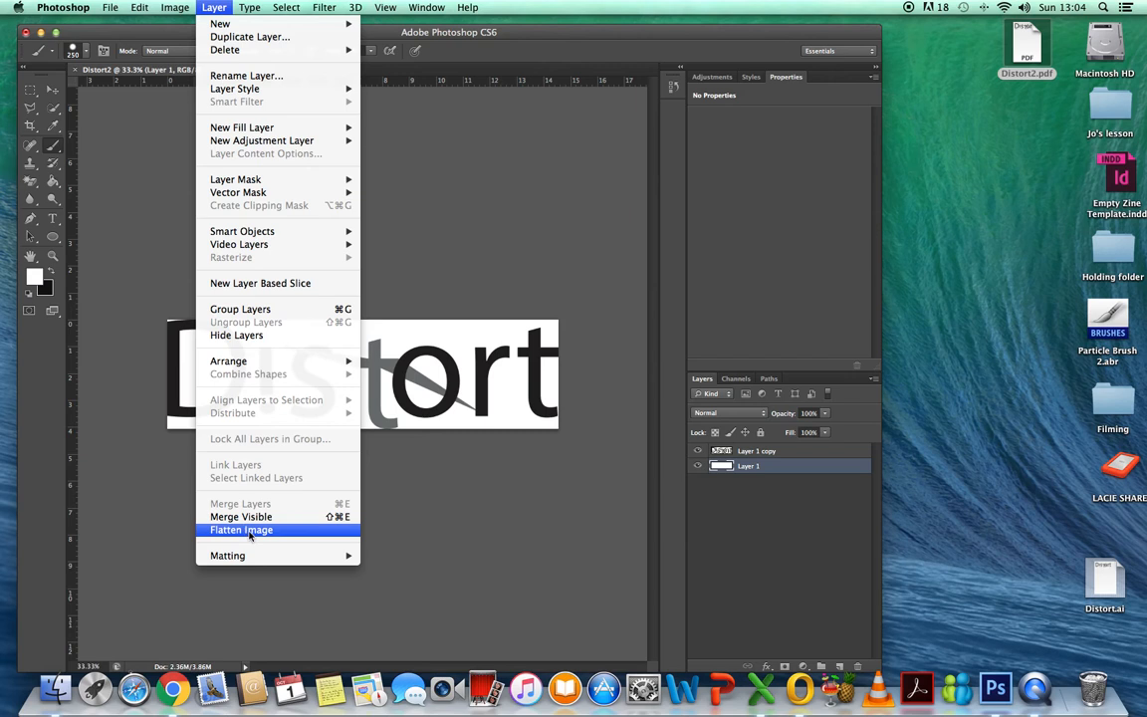
pyautogui.click(249, 533)
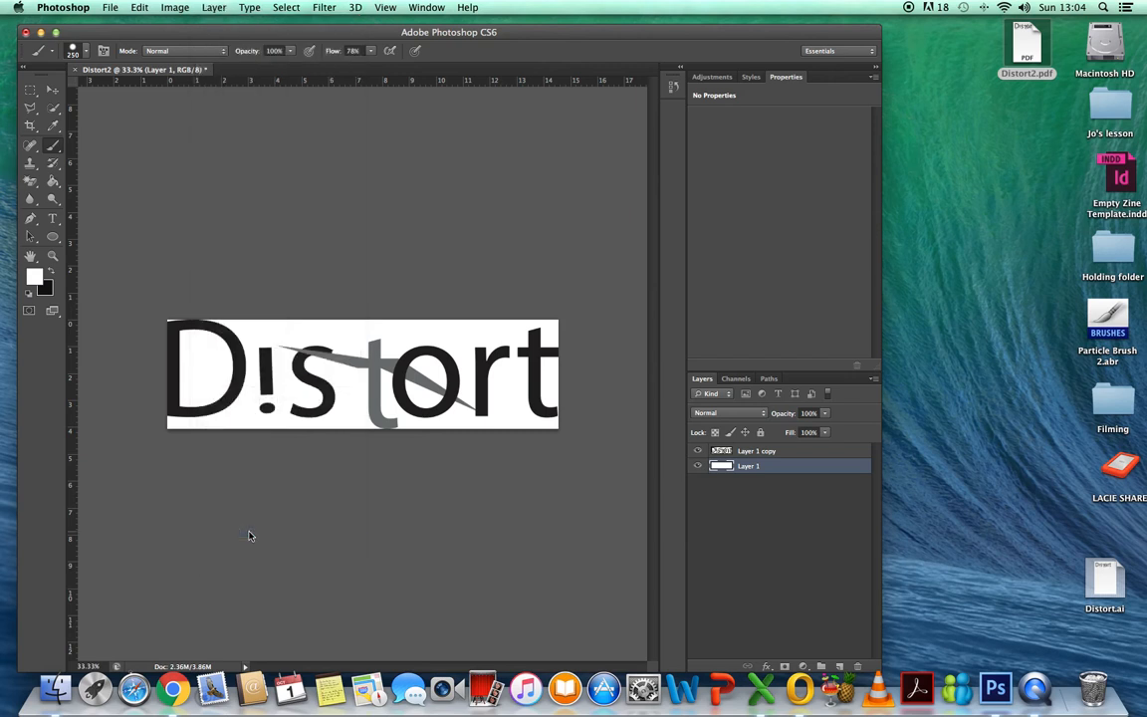
# Check the pixel dimensions, document size and resolution of the flattened image
pyautogui.click(176, 8)
pyautogui.click(212, 122)
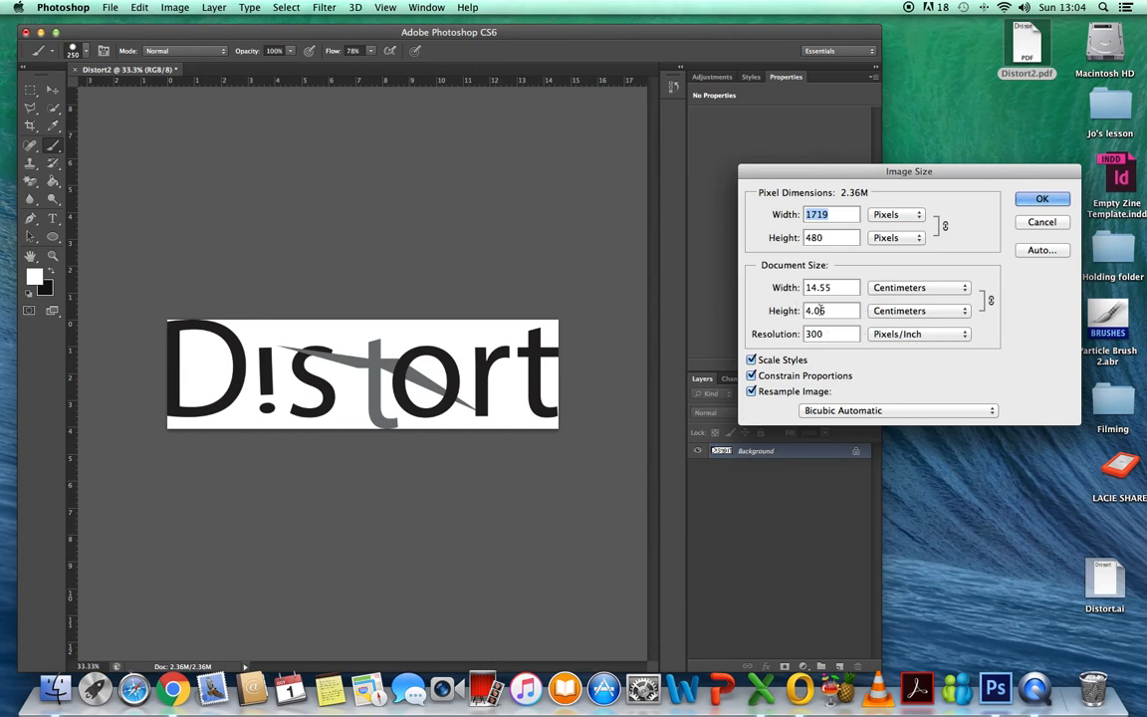
pyautogui.click(1042, 199)
# Save the image to the Desktop as Distort2.jpg in JPEG format with Maximum quality 11 and Baseline ("Standard")
pyautogui.click(109, 9)
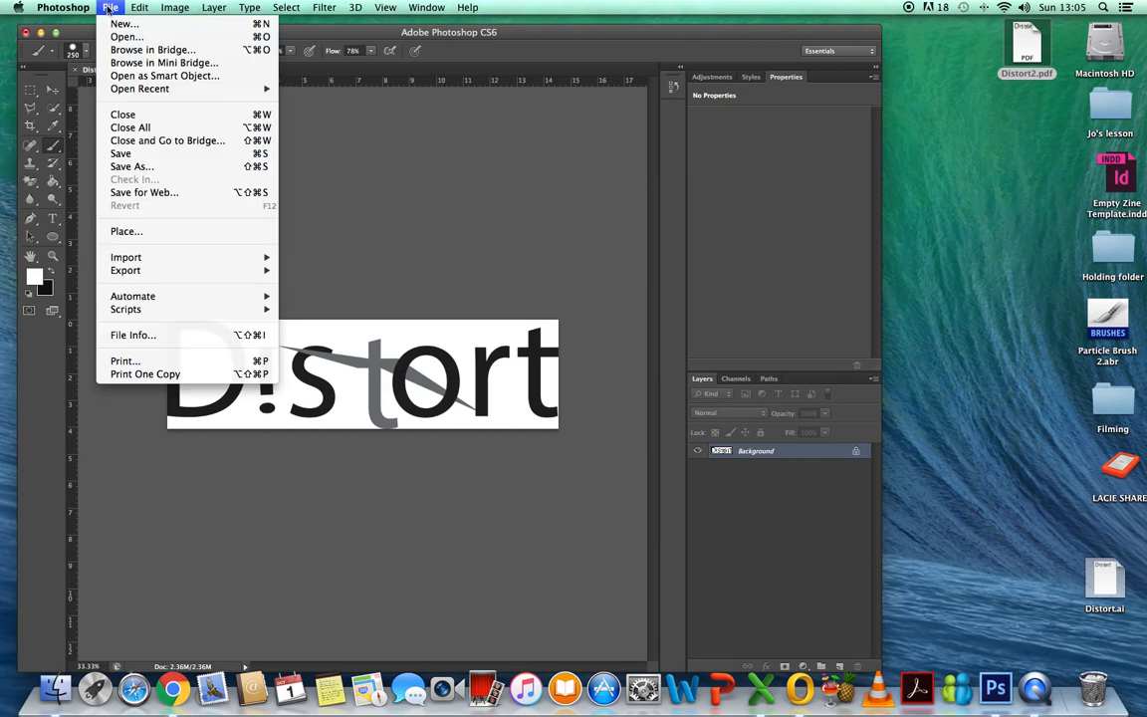
pyautogui.click(168, 171)
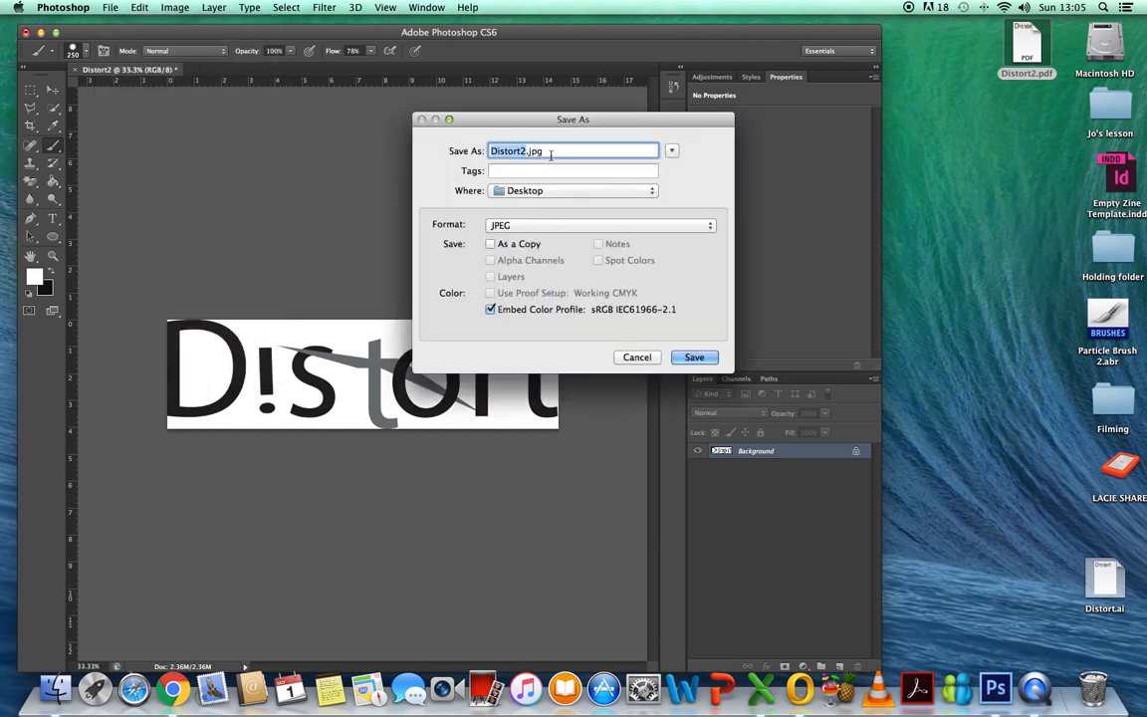
pyautogui.click(690, 360)
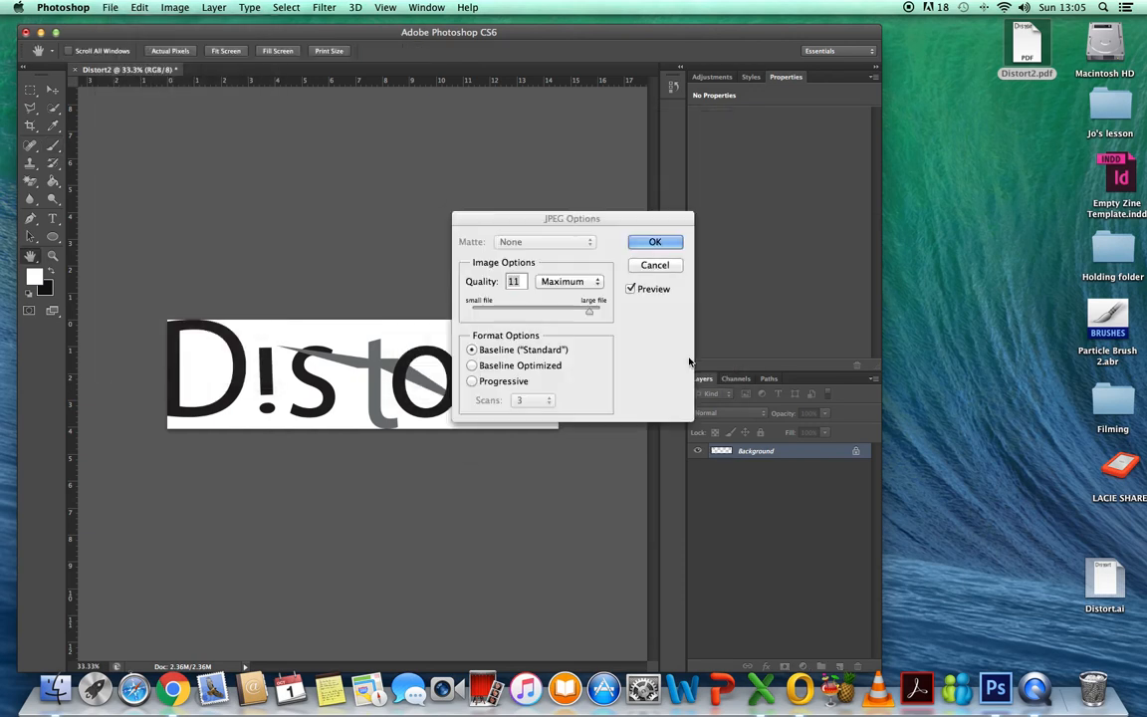
pyautogui.click(651, 241)
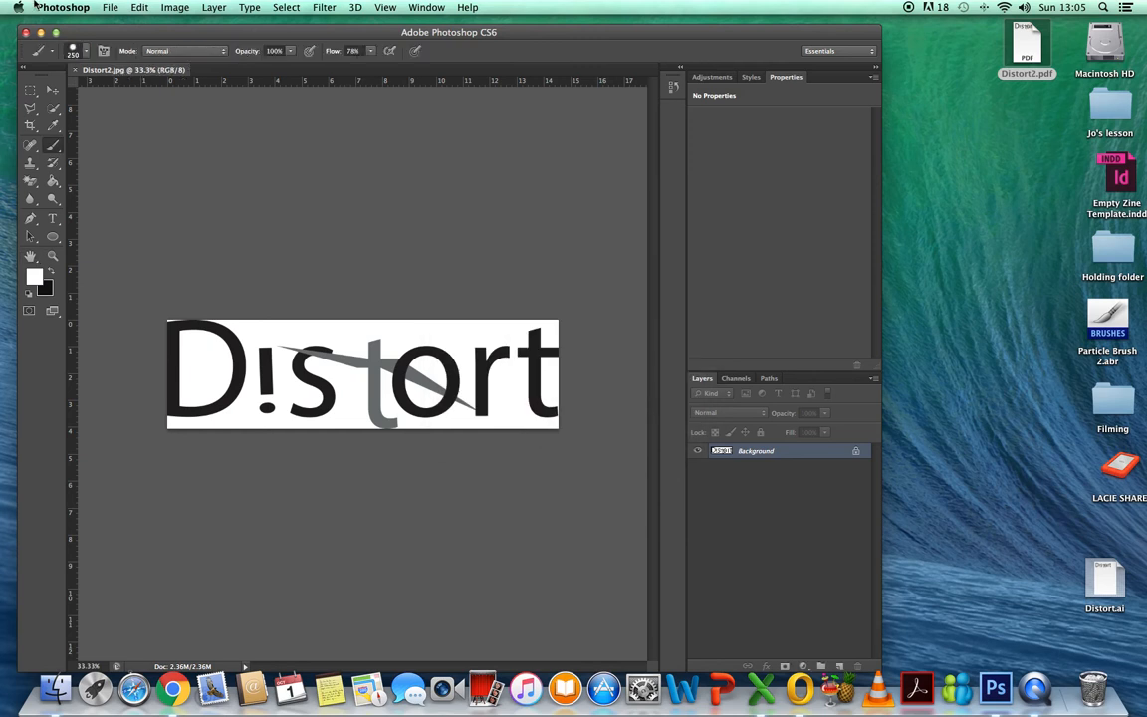
# Start a new document and set its width to 20 centimeters
pyautogui.click(108, 8)
pyautogui.click(121, 22)
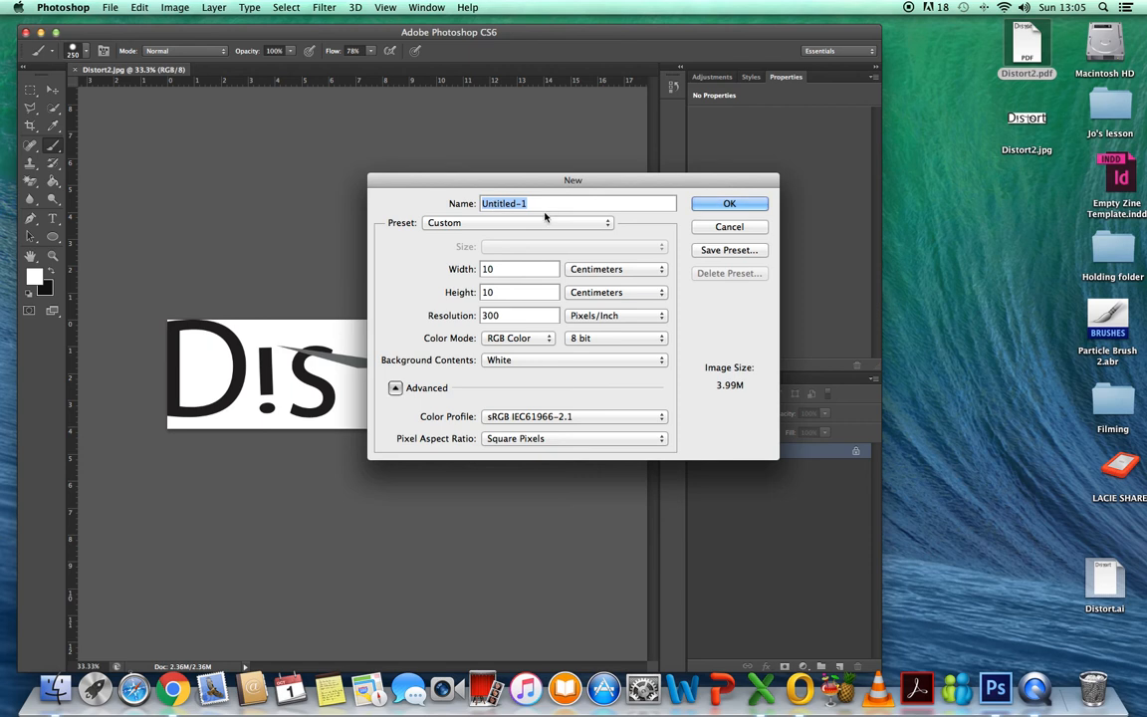
pyautogui.click(505, 269)
pyautogui.press('BackSpace')
pyautogui.press('BackSpace')
pyautogui.write('20')
# Name the new document "empty box" and create it 10 centimeters high at 300 pixels/inch with a white background
pyautogui.press('BackSpace')
pyautogui.press('BackSpace')
pyautogui.press('BackSpace')
pyautogui.press('BackSpace')
pyautogui.press('BackSpace')
pyautogui.press('BackSpace')
pyautogui.press('BackSpace')
pyautogui.press('BackSpace')
pyautogui.press('BackSpace')
pyautogui.press('BackSpace')
pyautogui.write('empty bo')
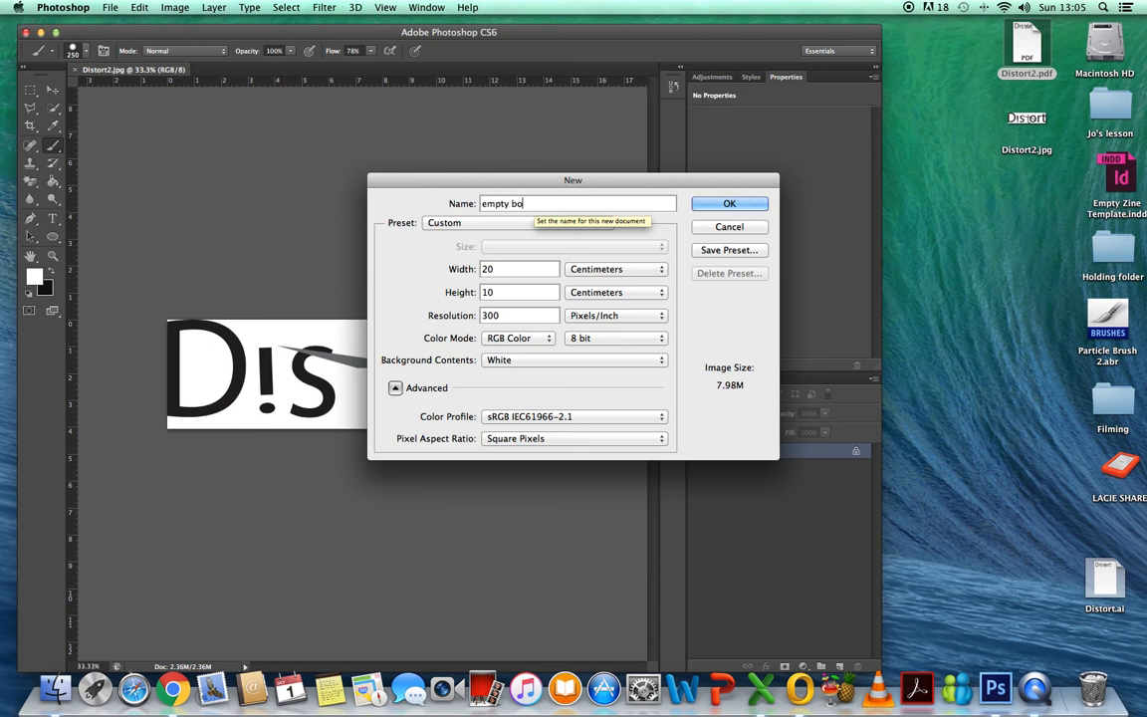
pyautogui.write('x')
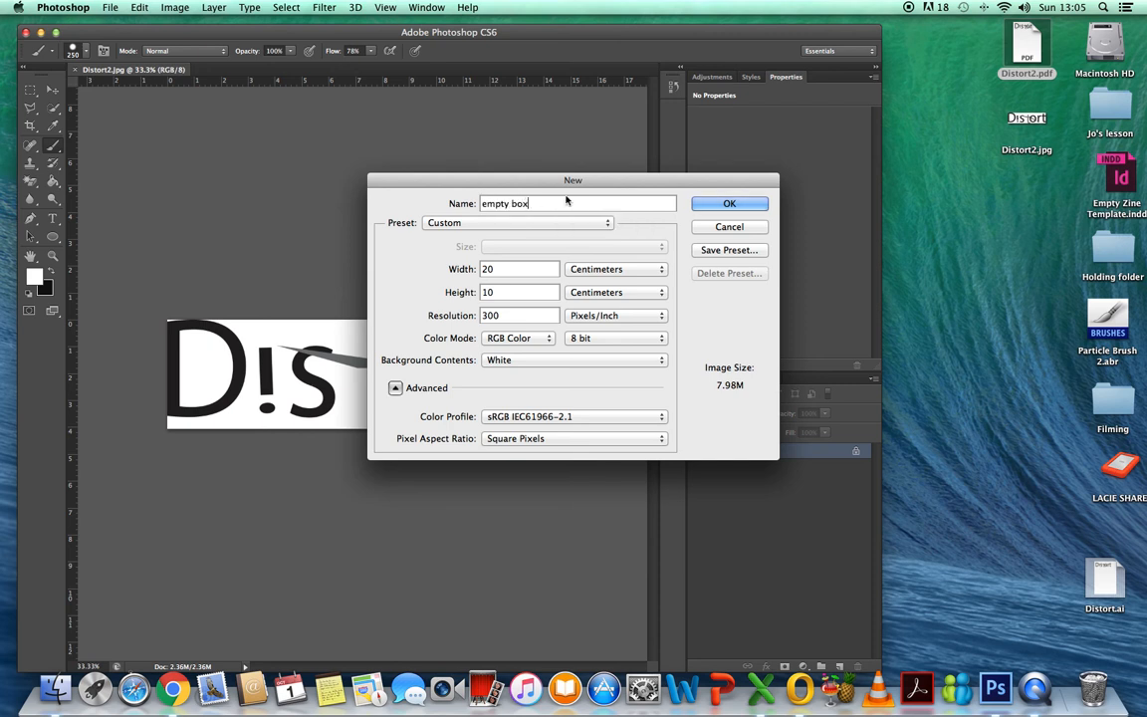
pyautogui.click(730, 205)
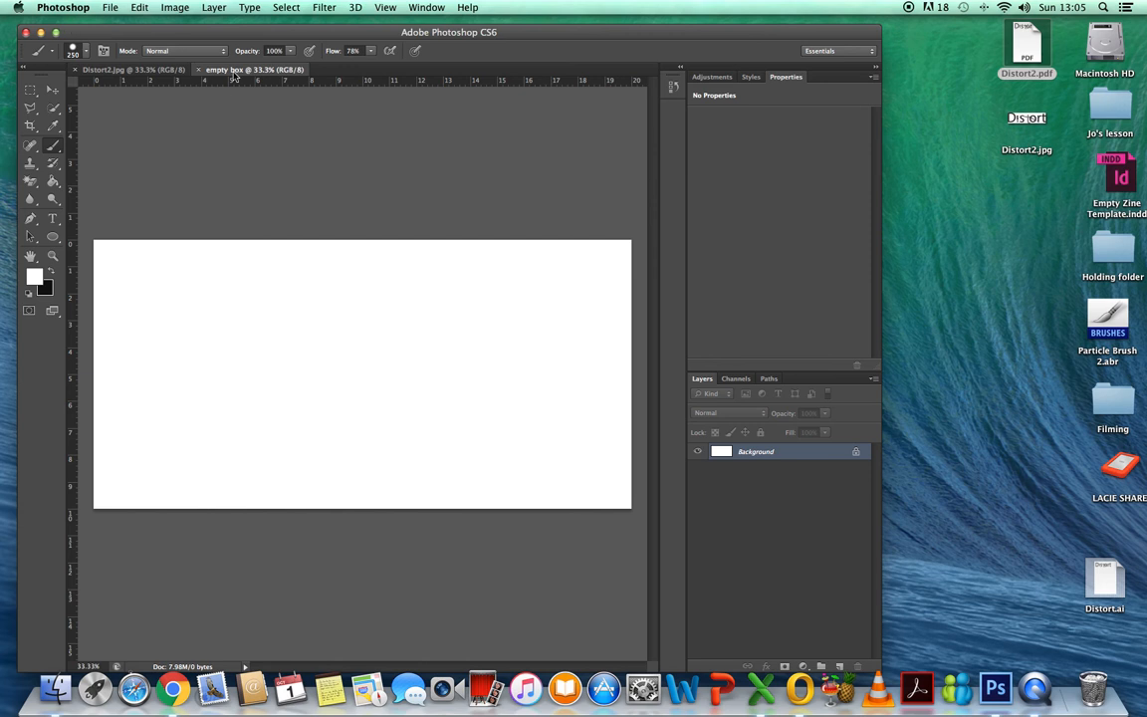
# Select the whole Distort2.jpg image and move a copy of it onto the canvas of the "empty box" document
pyautogui.click(147, 72)
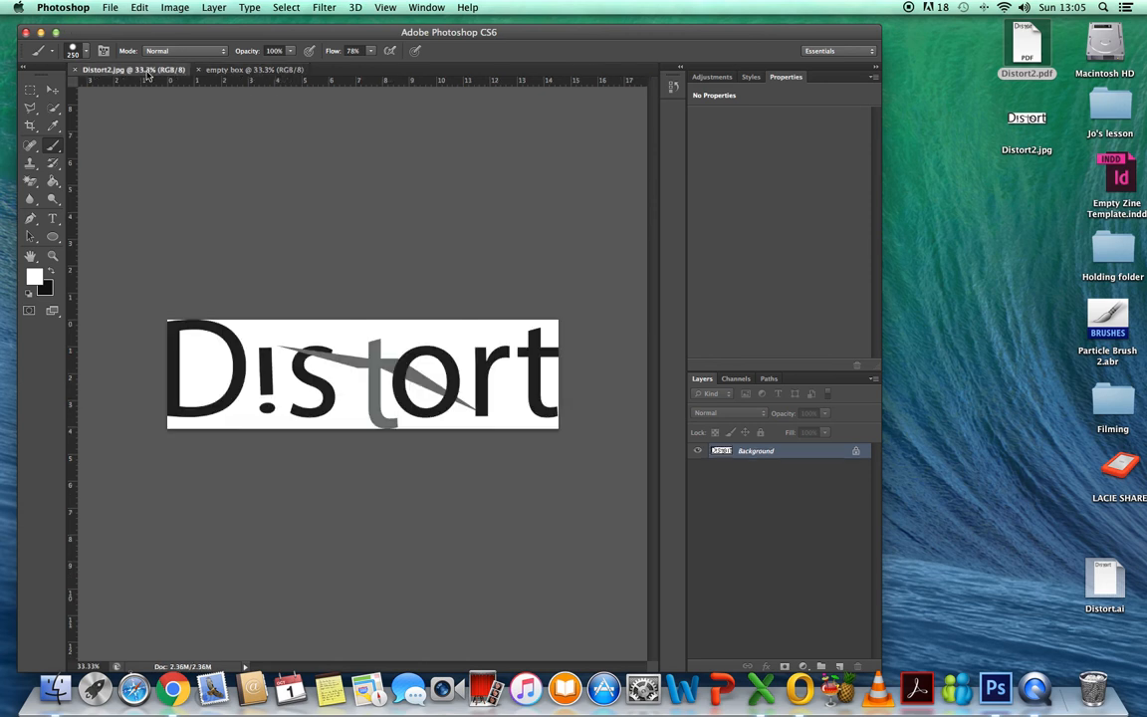
pyautogui.click(31, 91)
pyautogui.moveTo(131, 267); pyautogui.dragTo(558, 463)
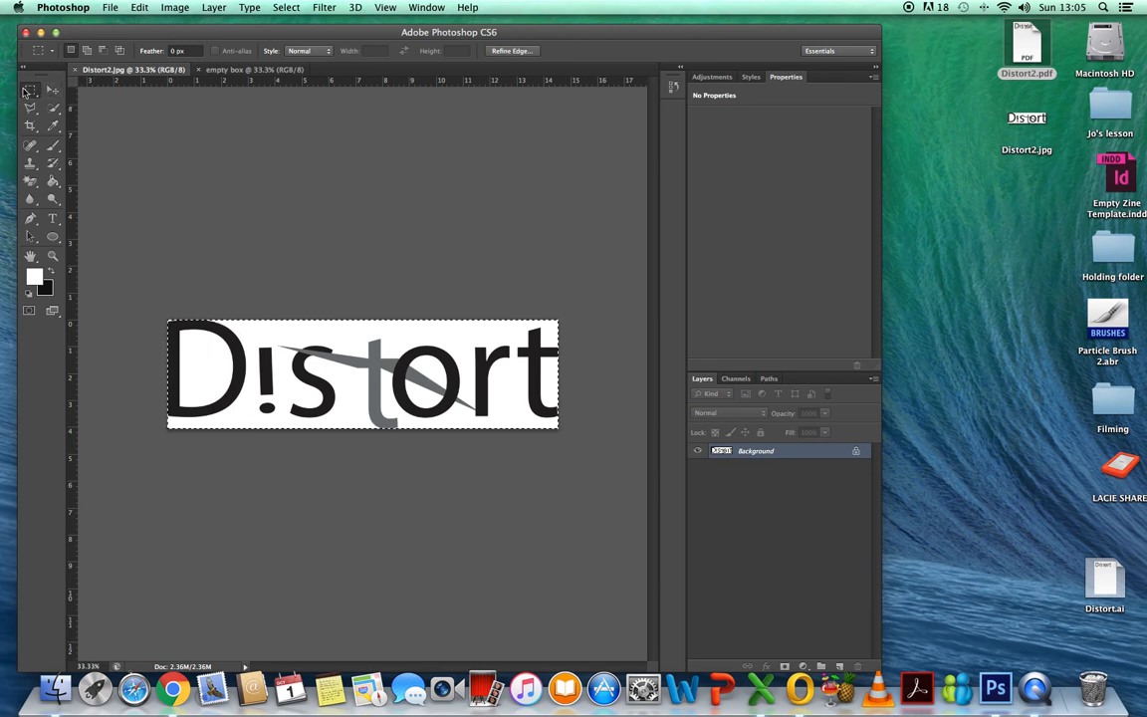
pyautogui.click(53, 90)
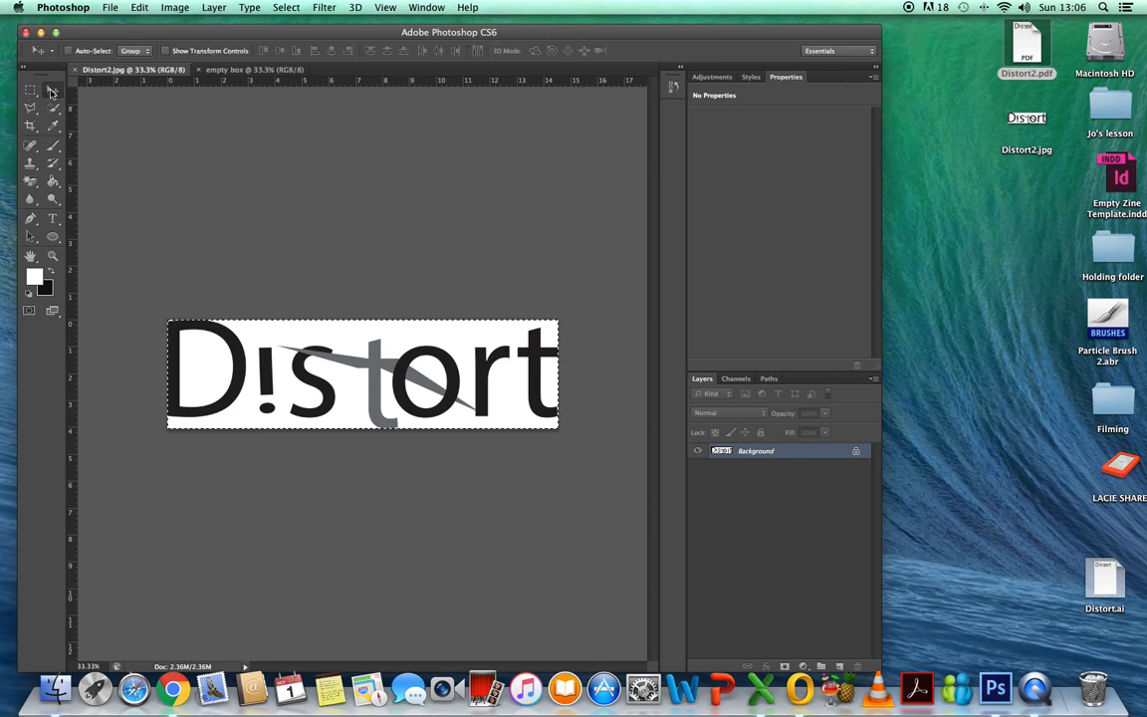
pyautogui.moveTo(299, 367); pyautogui.dragTo(251, 72)
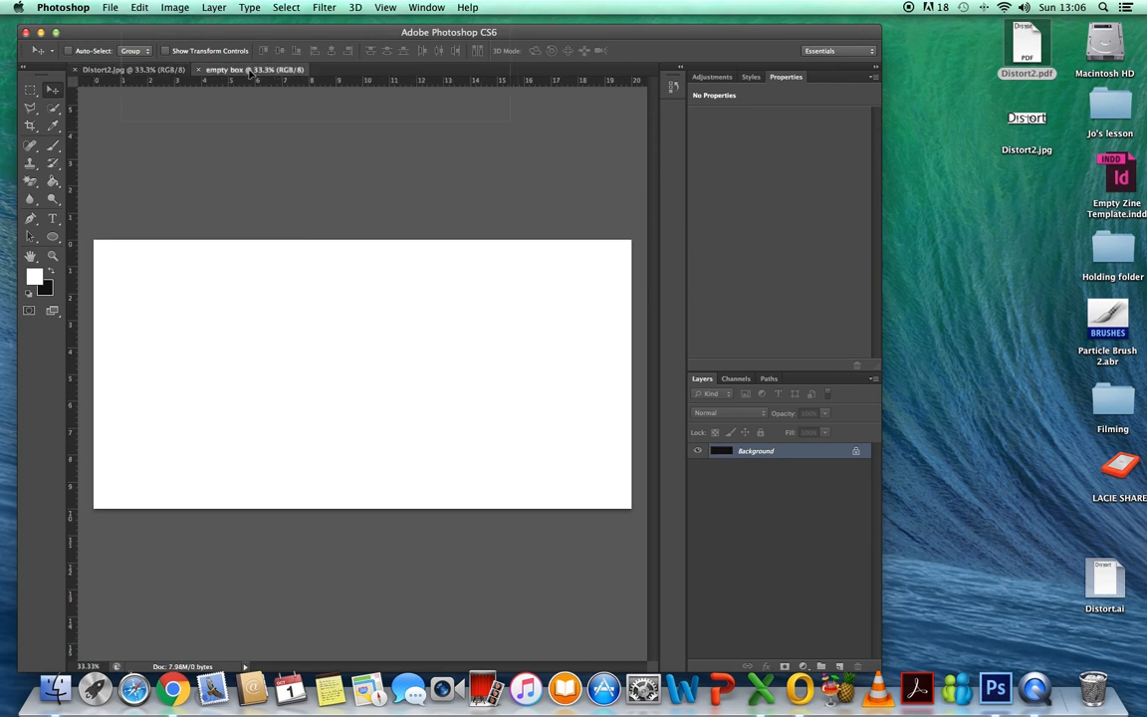
pyautogui.moveTo(269, 120); pyautogui.dragTo(304, 369)
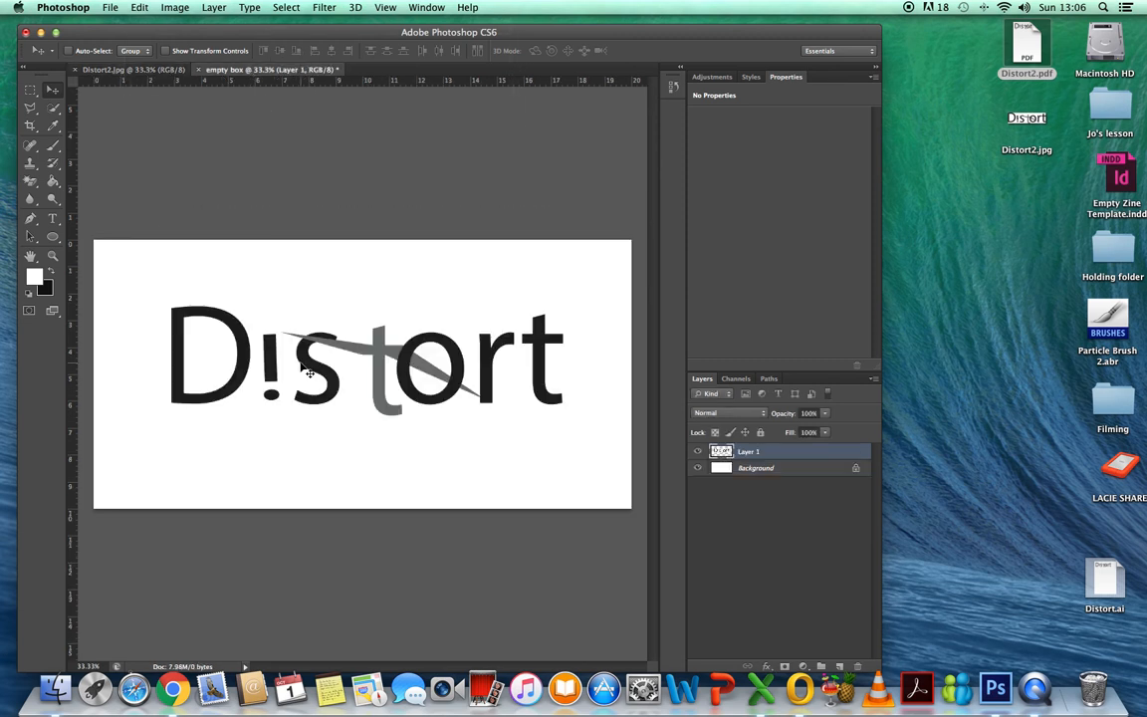
# Center the Distort lettering on the canvas and flatten the image
pyautogui.moveTo(376, 374)
pyautogui.mouseDown()
pyautogui.moveTo(383, 369)
pyautogui.moveTo(371, 379)
pyautogui.mouseUp()
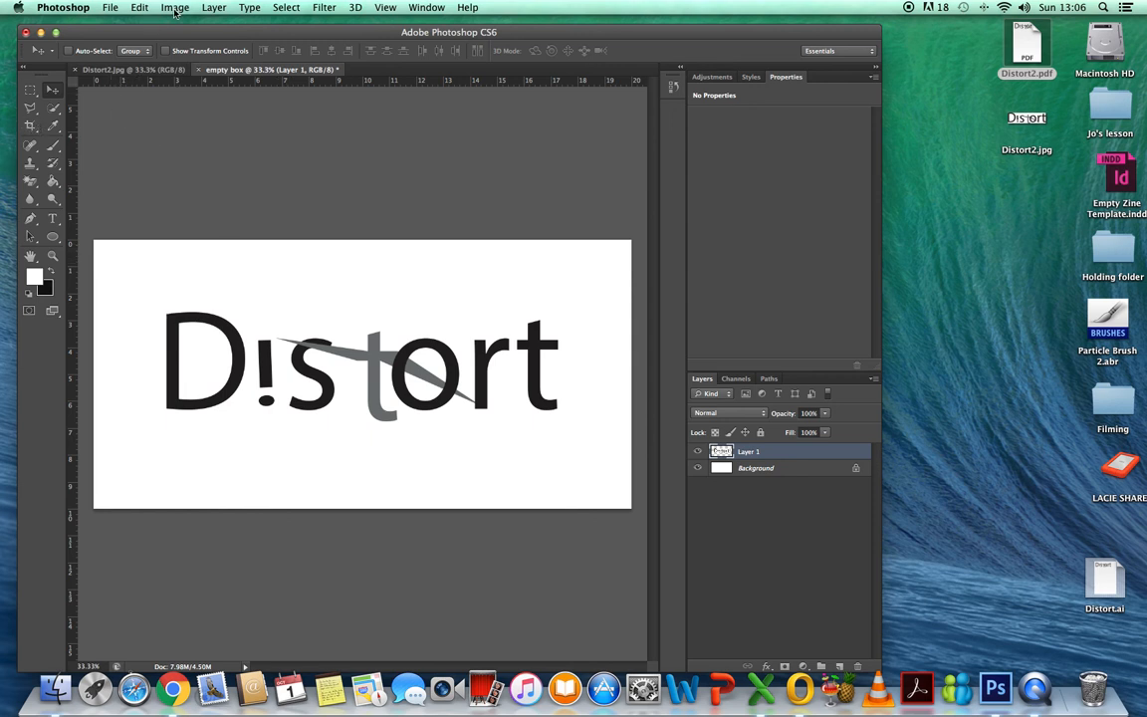
pyautogui.click(213, 8)
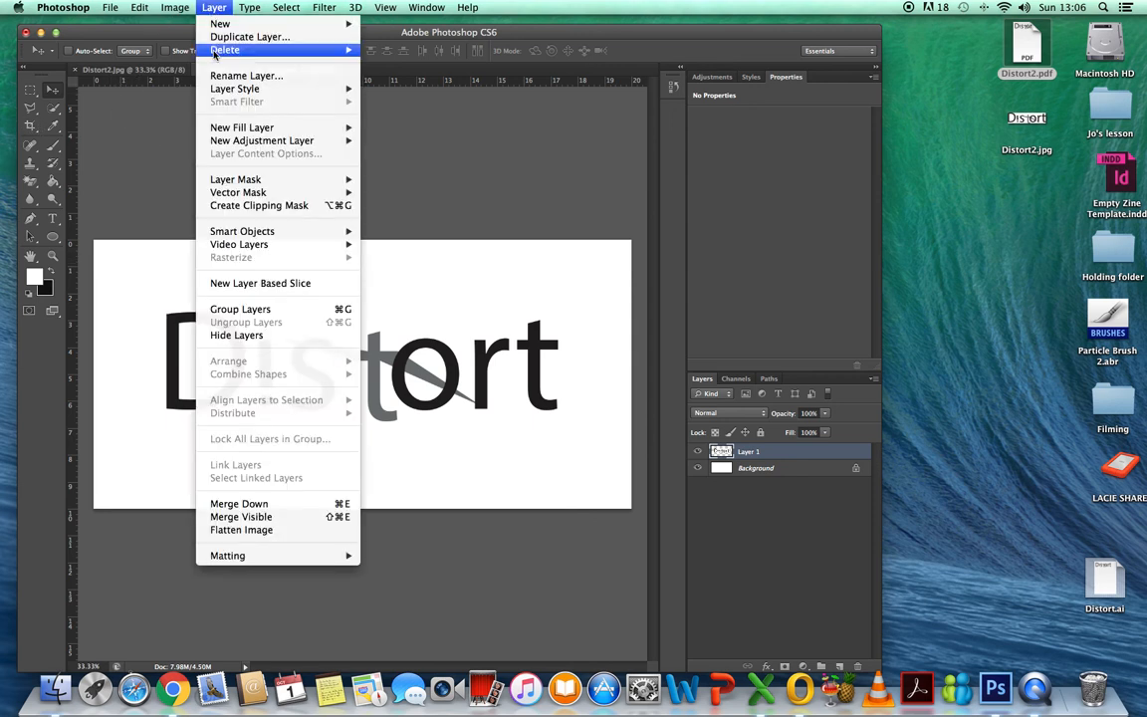
pyautogui.click(218, 530)
# Clear the Crop tool's width and height ratio values to leave it unconstrained, and cancel the pending crop
pyautogui.click(29, 126)
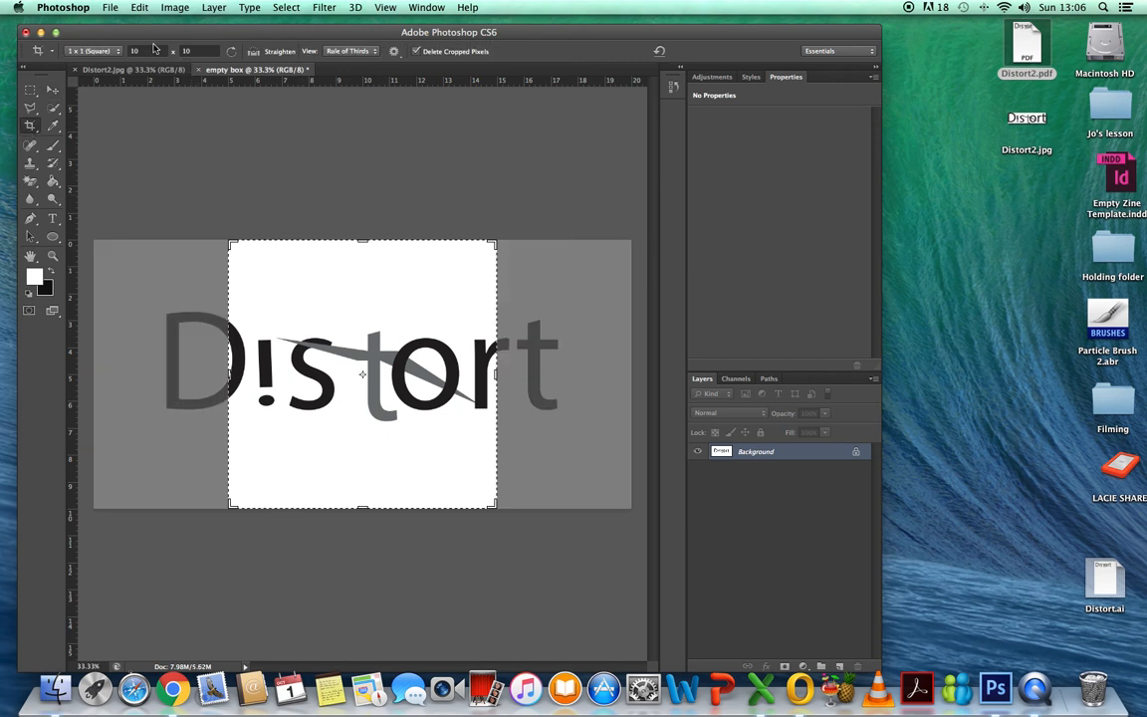
pyautogui.click(148, 50)
pyautogui.press('BackSpace')
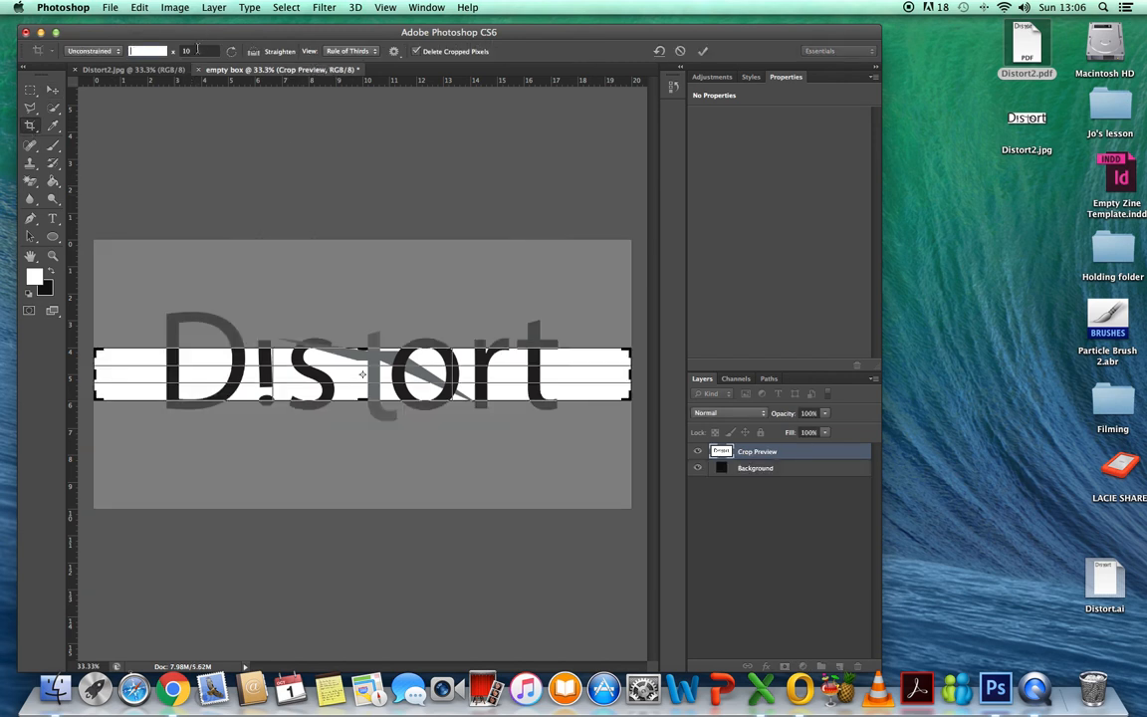
pyautogui.click(197, 49)
pyautogui.press('BackSpace')
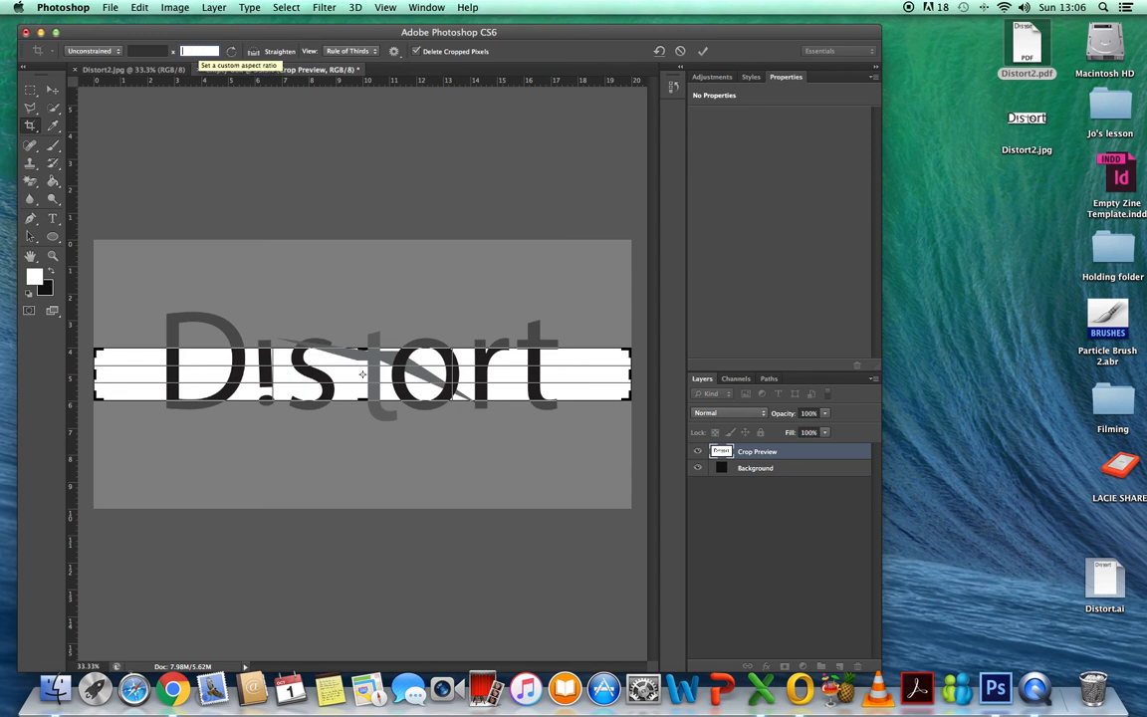
pyautogui.click(681, 50)
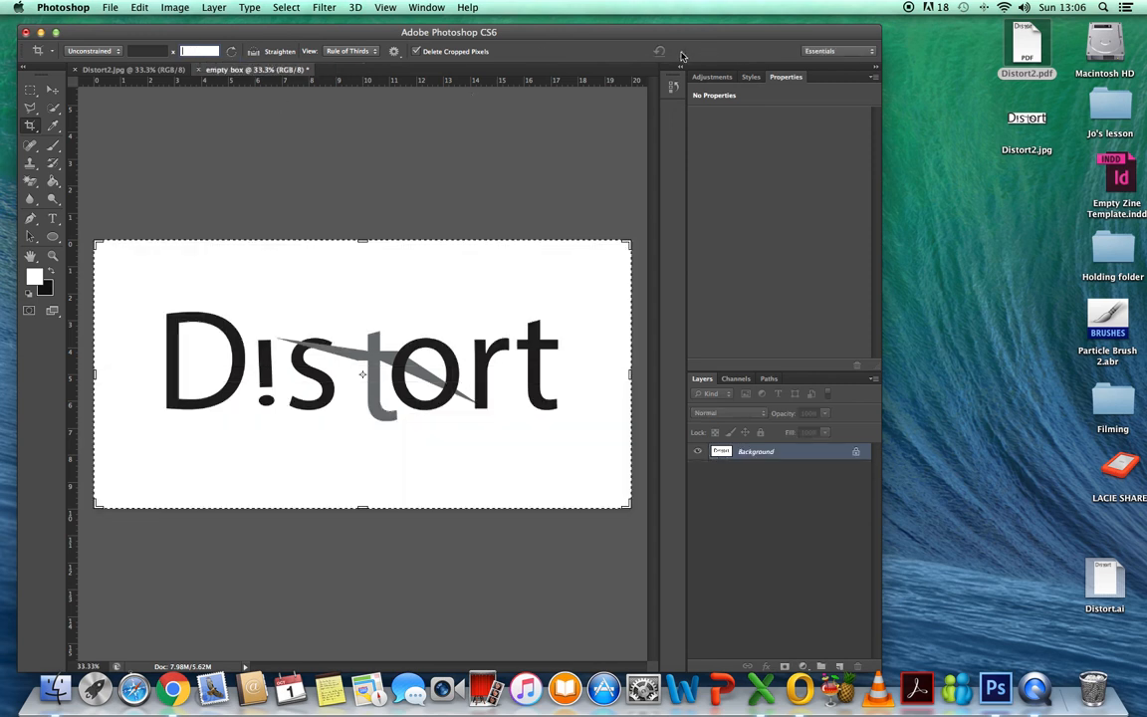
# Crop the canvas evenly around the Distort lettering to about 16.7 by 5.9 centimeters
pyautogui.moveTo(629, 242); pyautogui.dragTo(608, 265)
pyautogui.moveTo(120, 479); pyautogui.dragTo(246, 492)
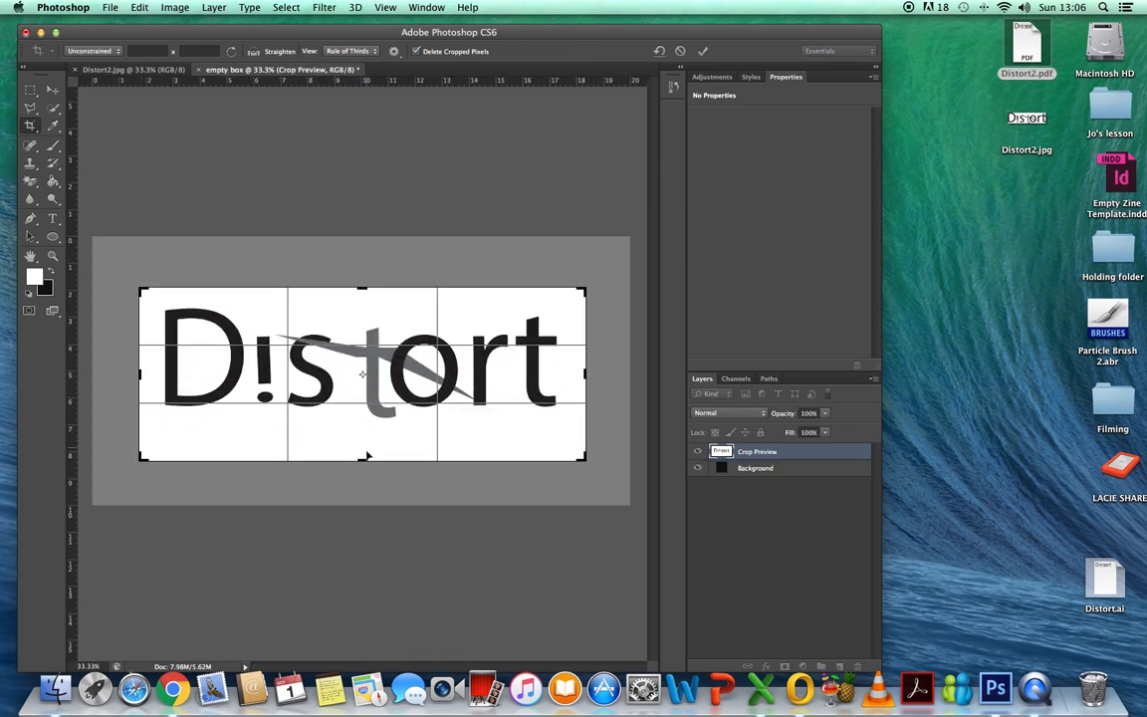
pyautogui.moveTo(364, 459); pyautogui.dragTo(364, 450)
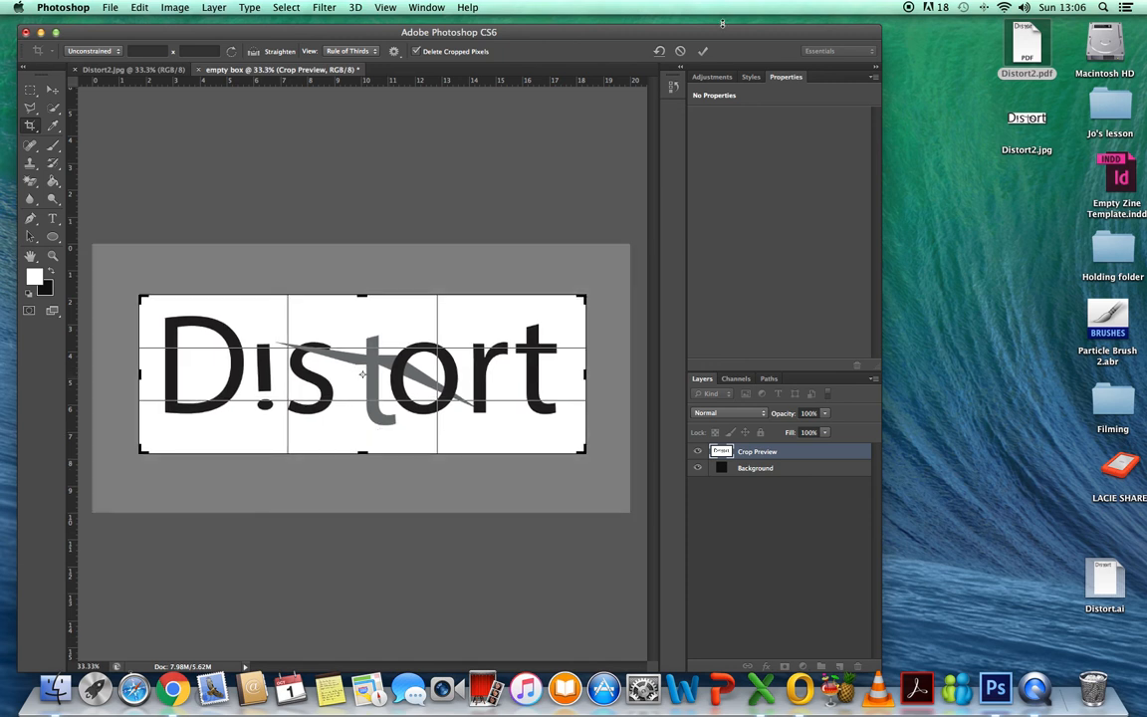
pyautogui.click(702, 50)
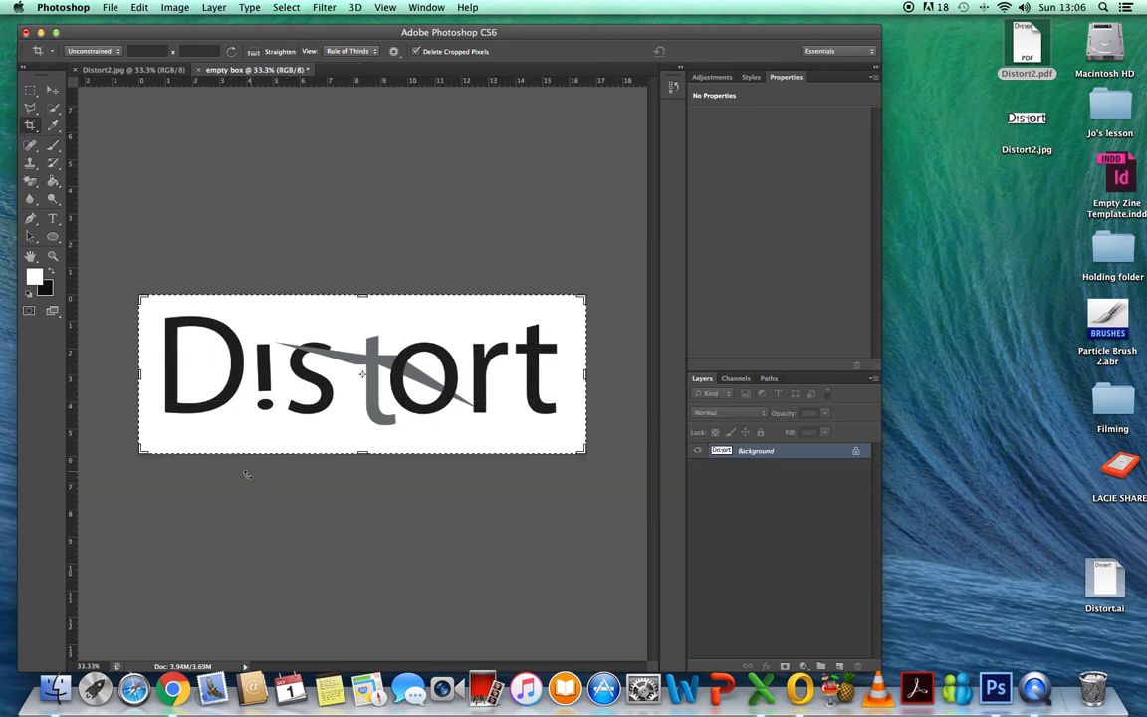
# Duplicate the Background layer within the "empty box" document as "Background copy"
pyautogui.click(52, 92)
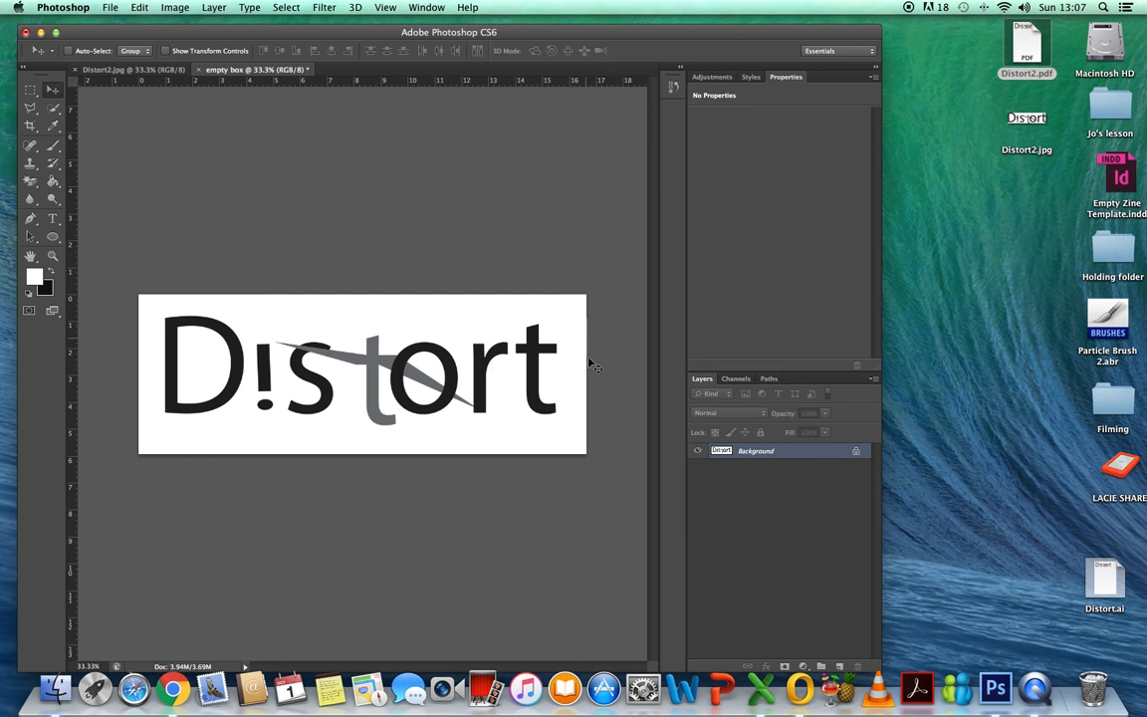
pyautogui.rightClick(793, 455)
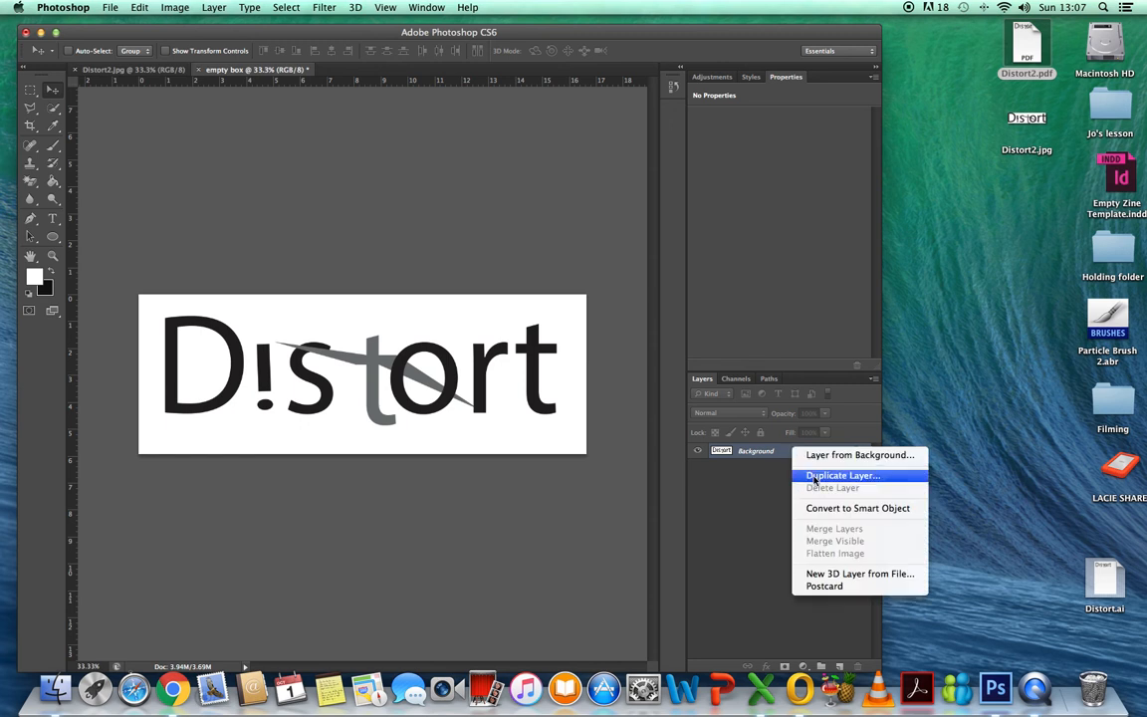
pyautogui.click(814, 477)
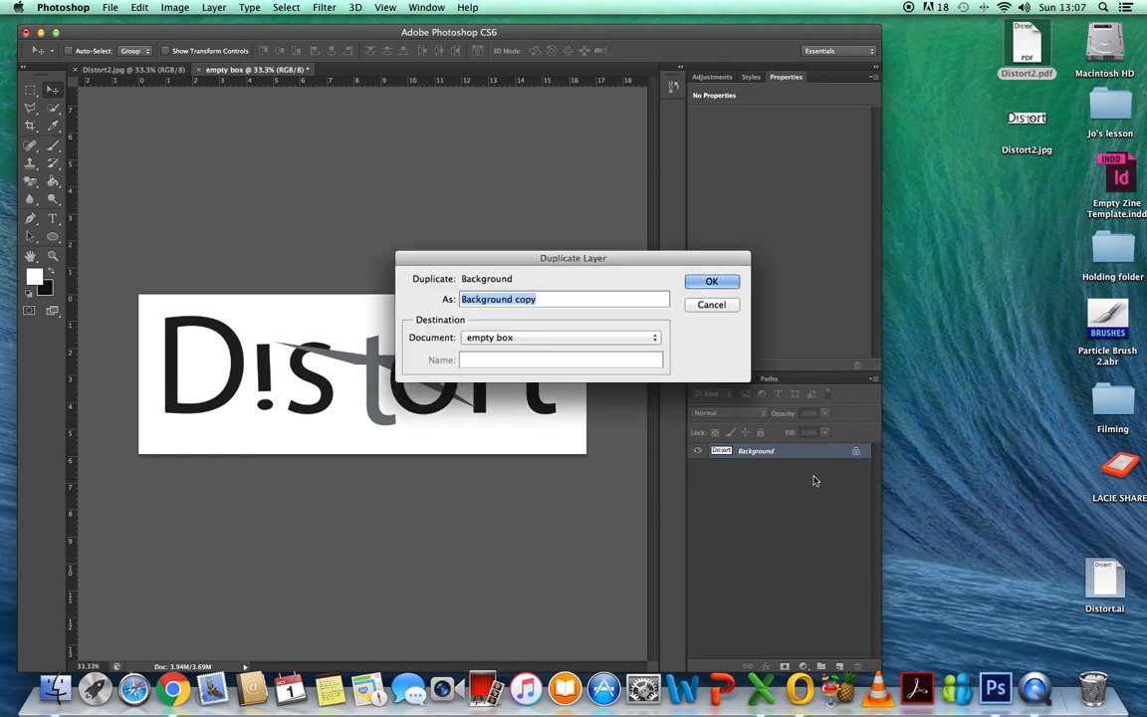
pyautogui.click(701, 286)
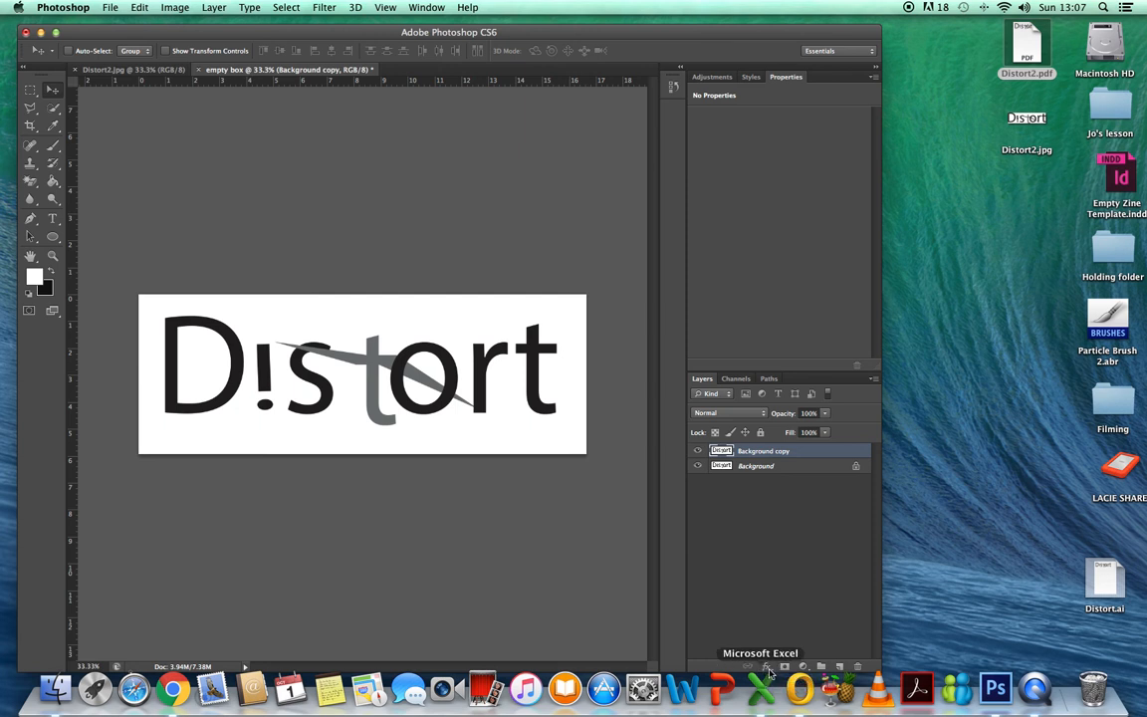
# Add a Stroke layer effect to the Background copy layer and set its size to 1 px
pyautogui.click(765, 681)
pyautogui.click(756, 51)
pyautogui.moveTo(766, 28); pyautogui.dragTo(803, 6)
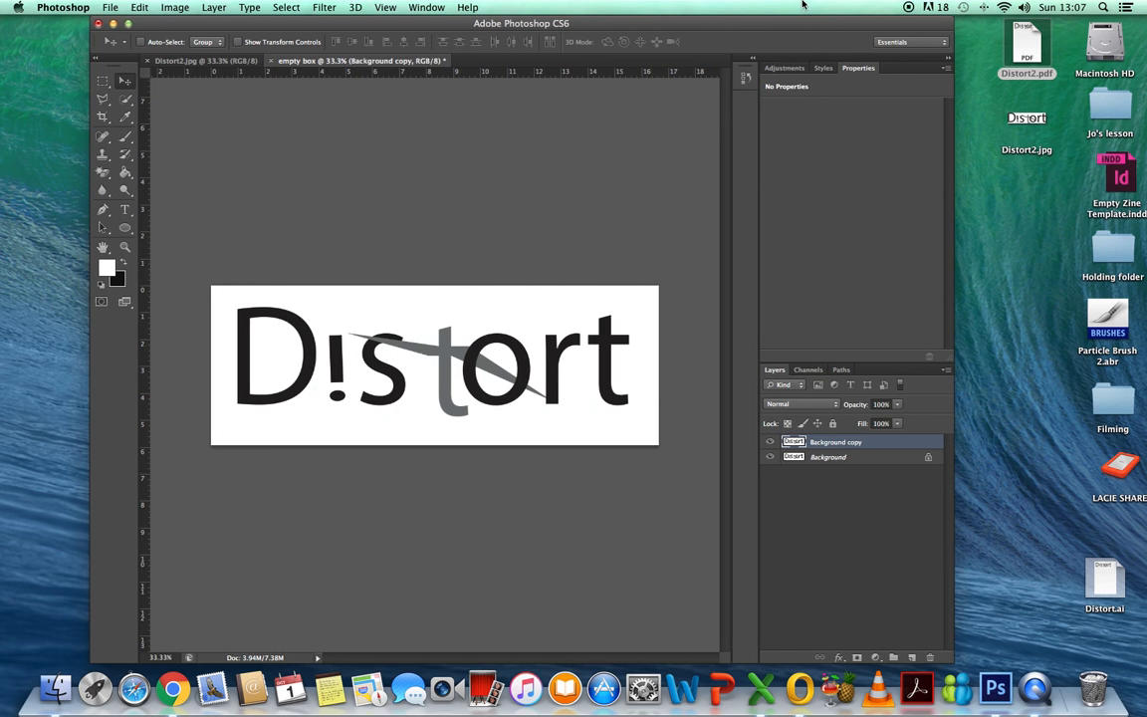
pyautogui.click(840, 658)
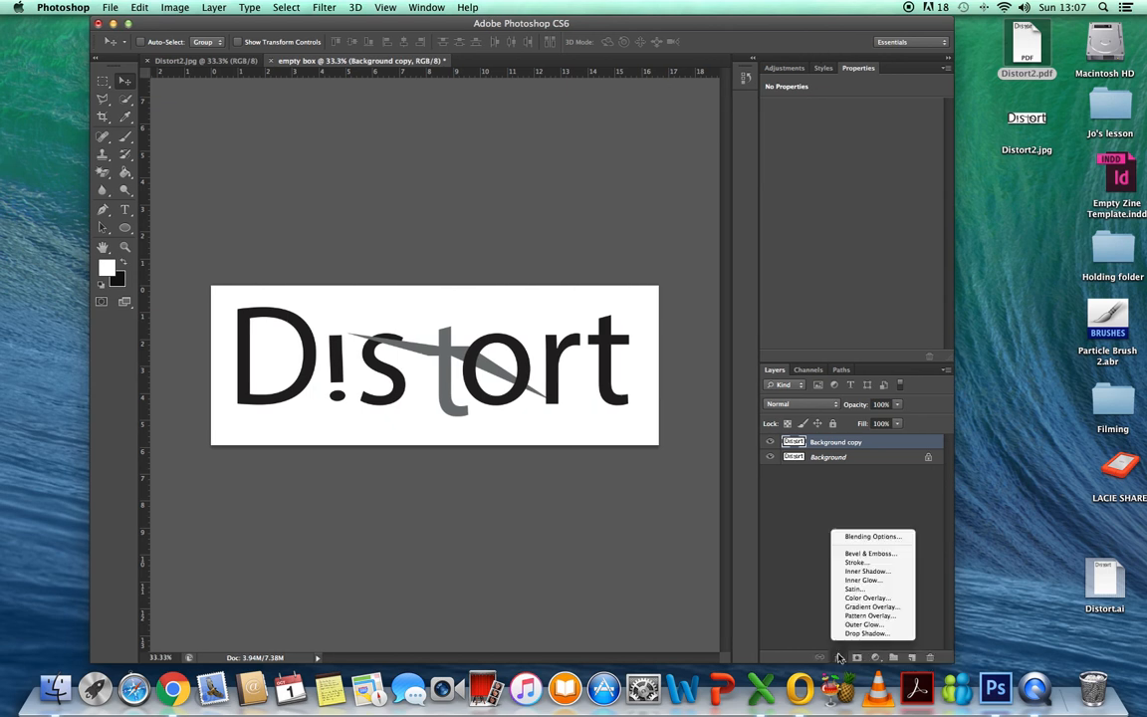
pyautogui.click(850, 565)
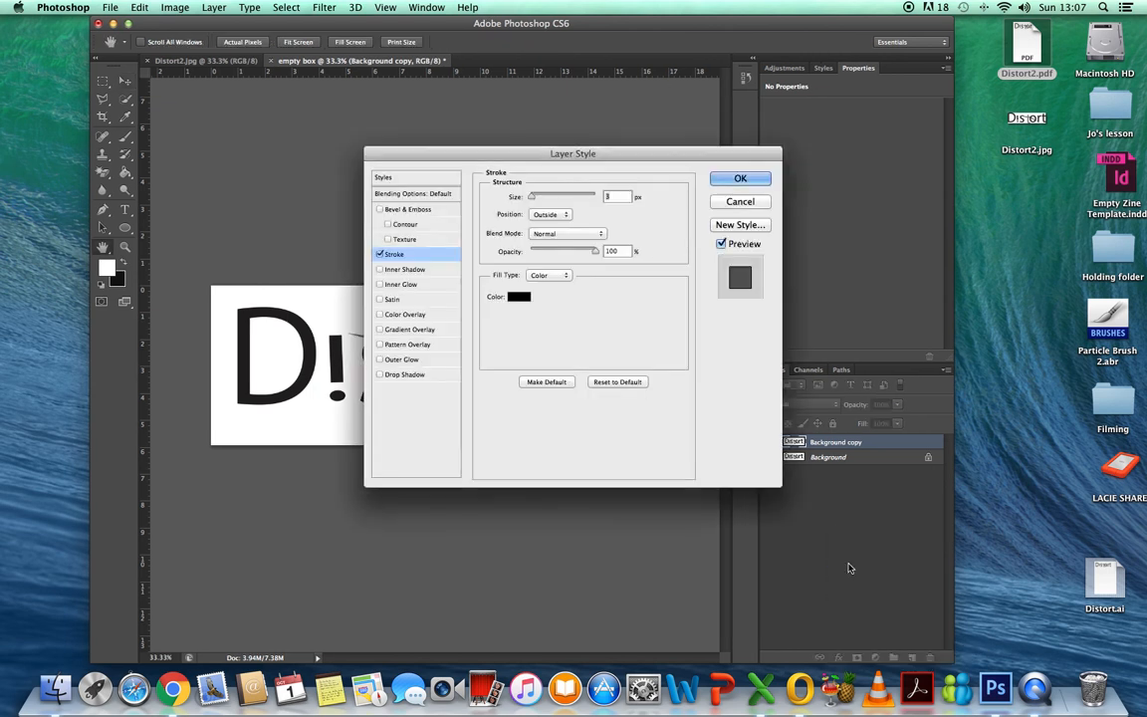
pyautogui.write('3')
pyautogui.press('BackSpace')
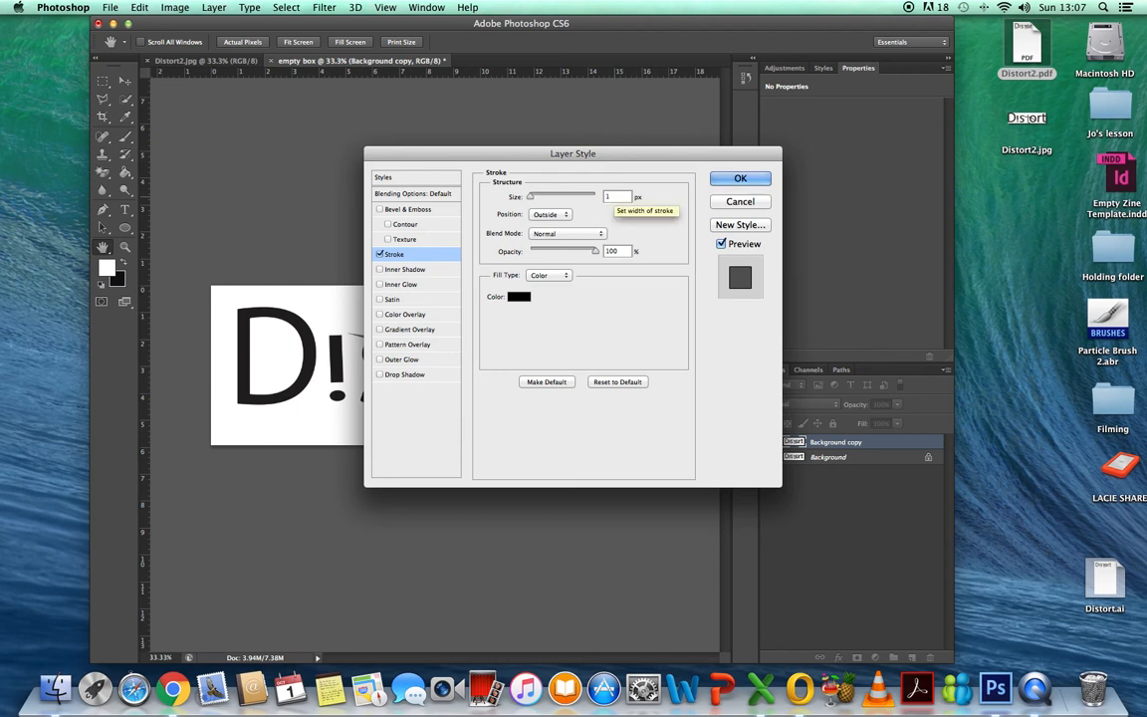
pyautogui.write('1')
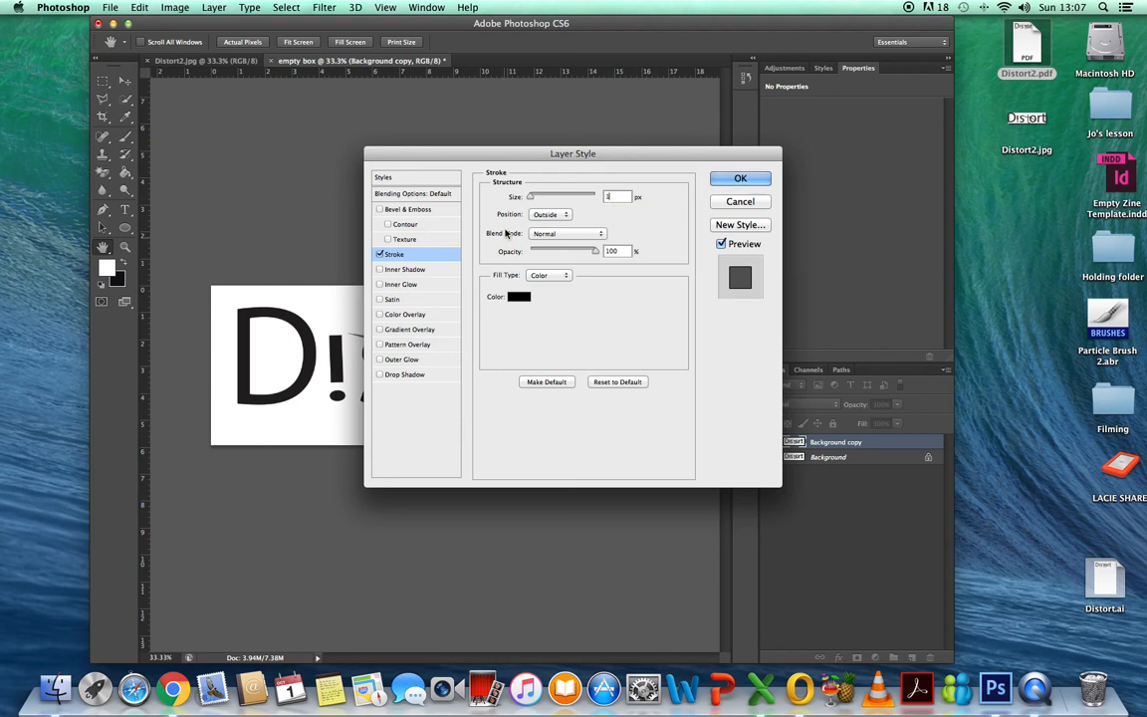
# Set the stroke's position to Inside and its color to near-black 0d0c0c, and apply the layer style
pyautogui.click(568, 217)
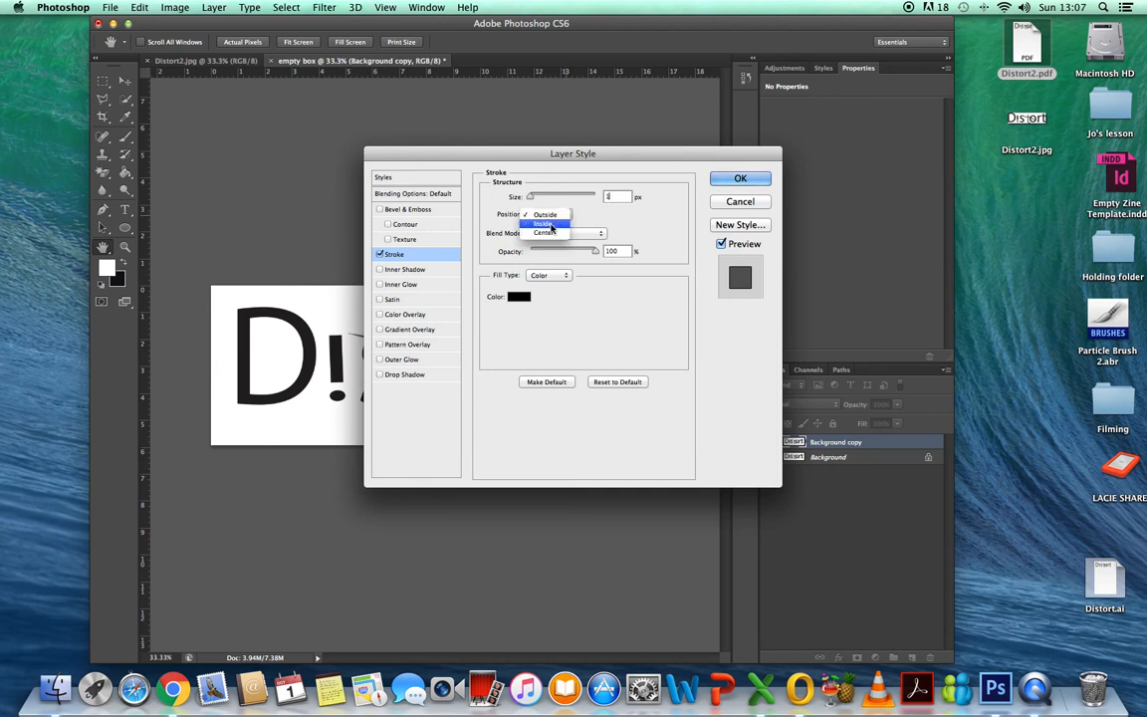
pyautogui.click(550, 226)
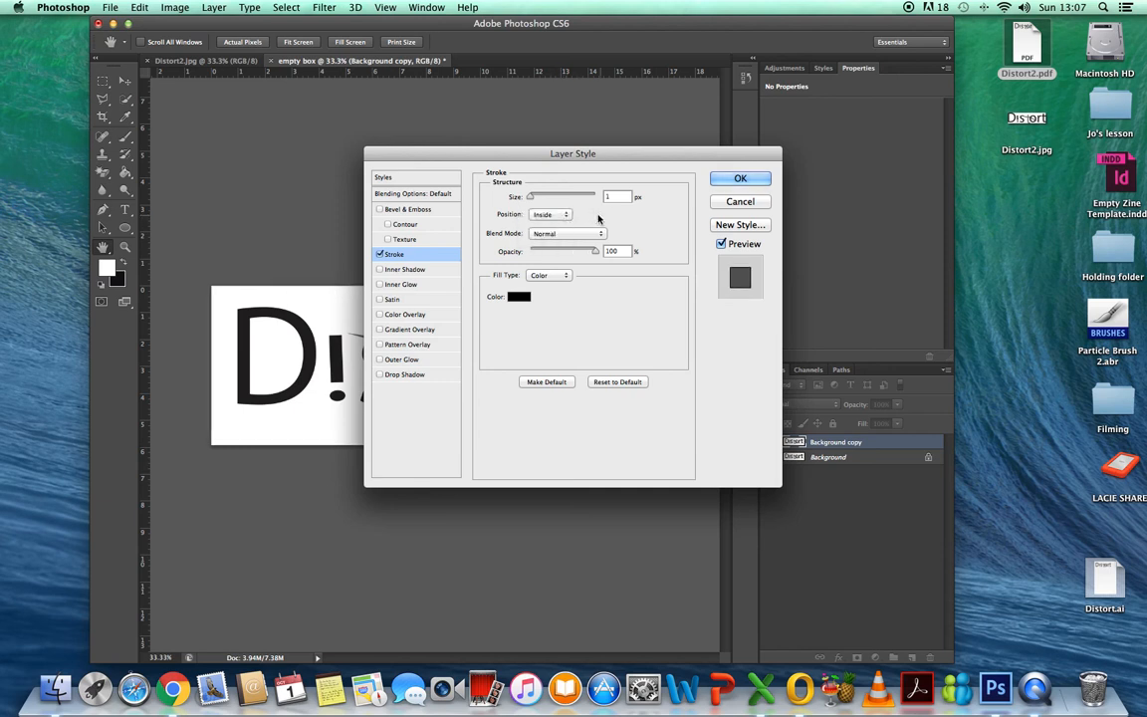
pyautogui.click(526, 299)
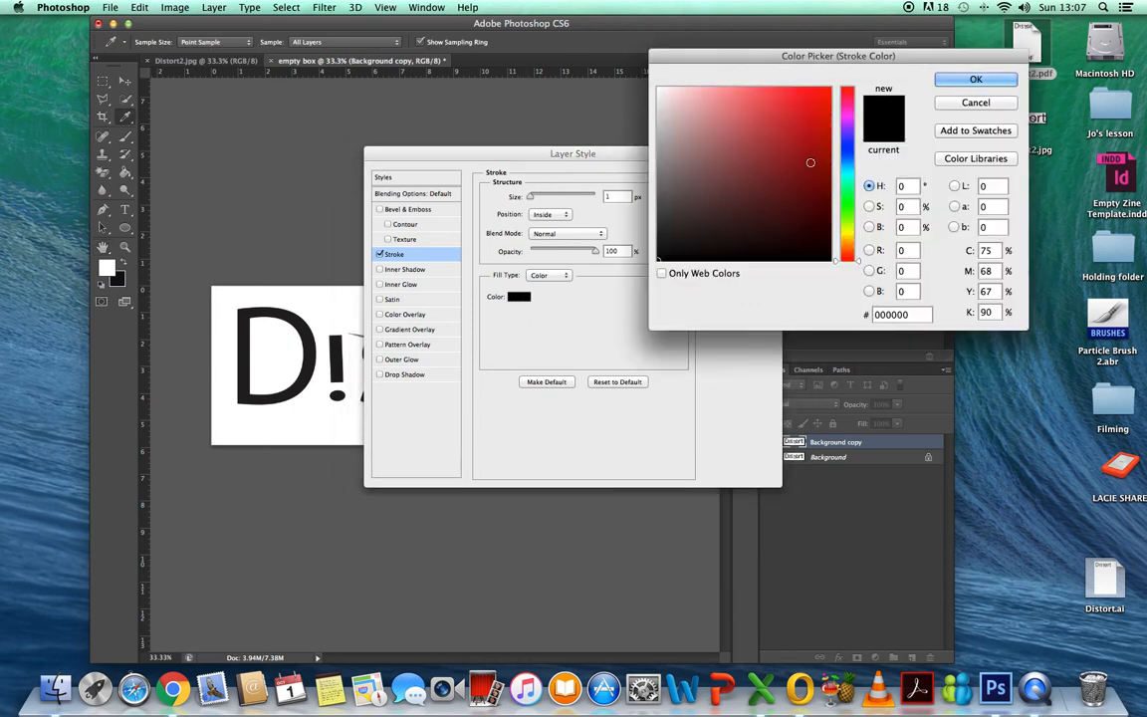
pyautogui.click(670, 252)
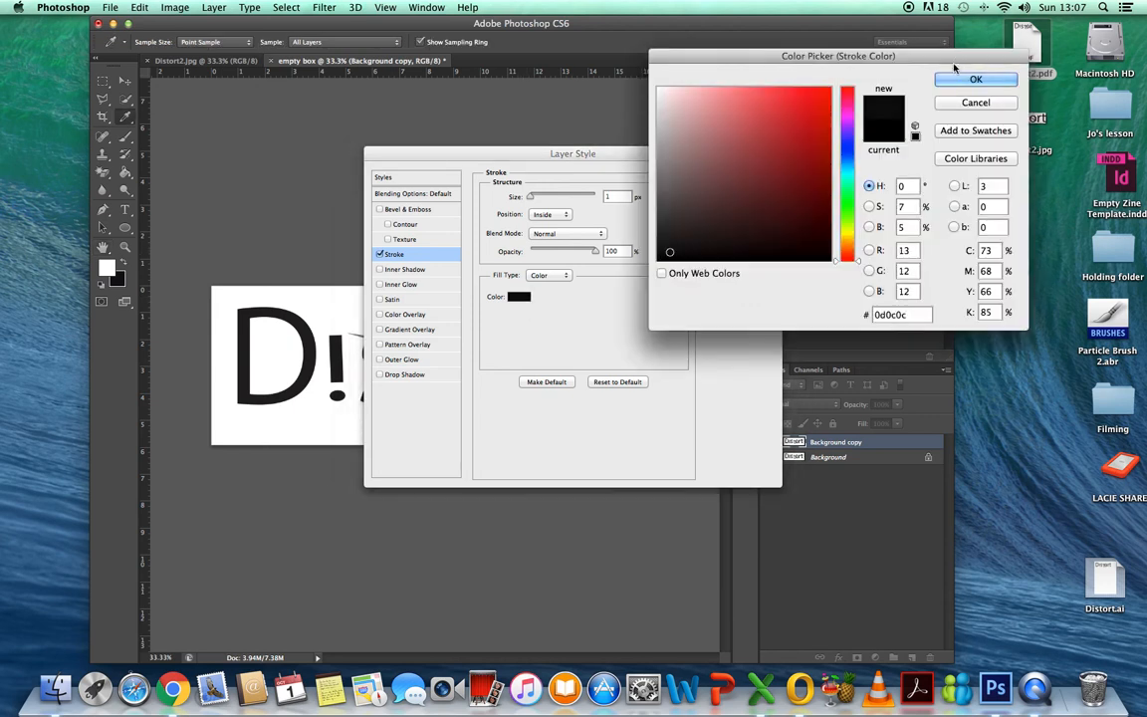
pyautogui.press('Return')
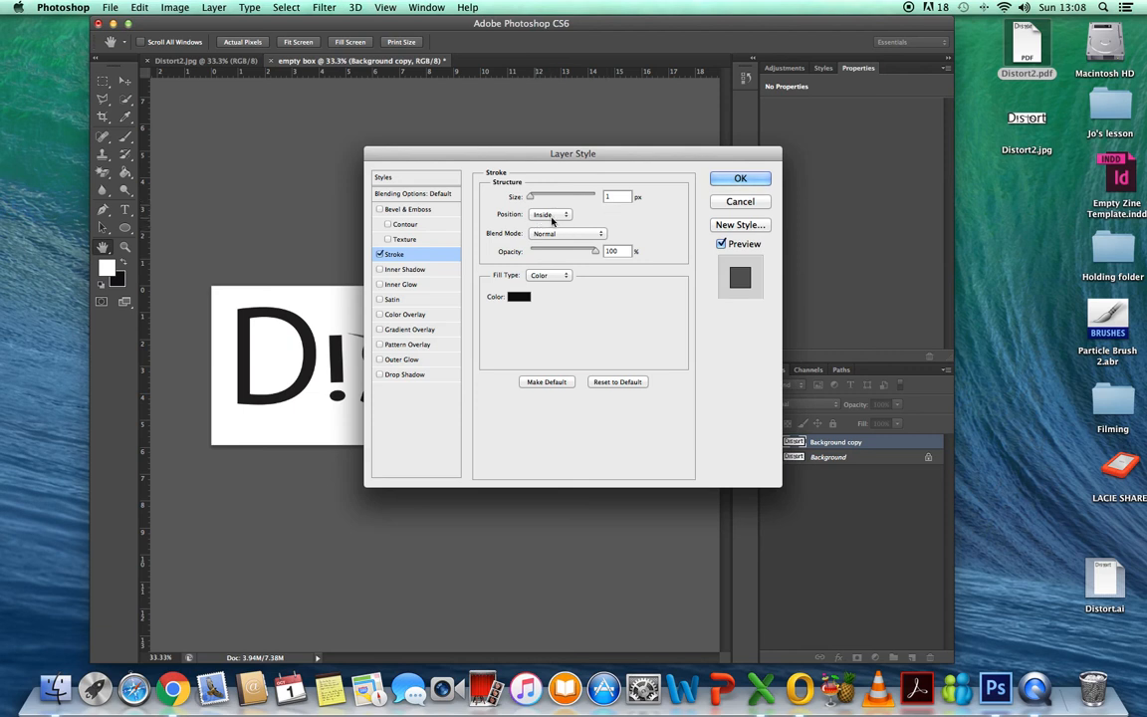
pyautogui.click(734, 183)
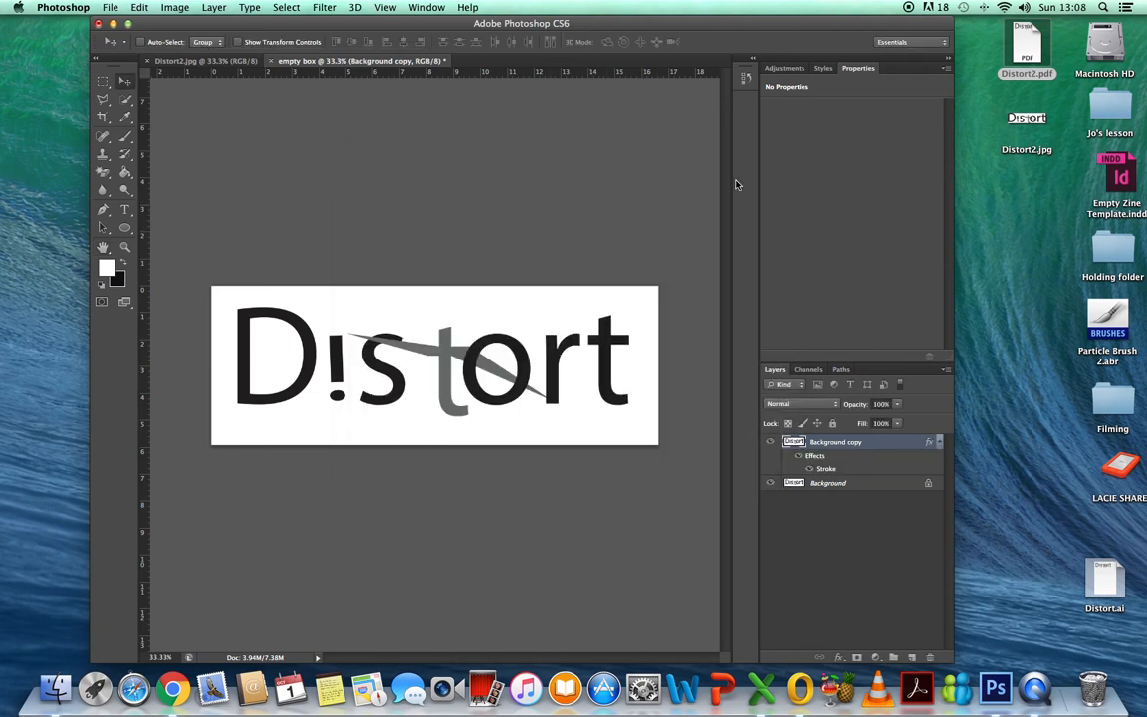
# Change the area surrounding the canvas to the custom color f7f8f9
pyautogui.rightClick(438, 538)
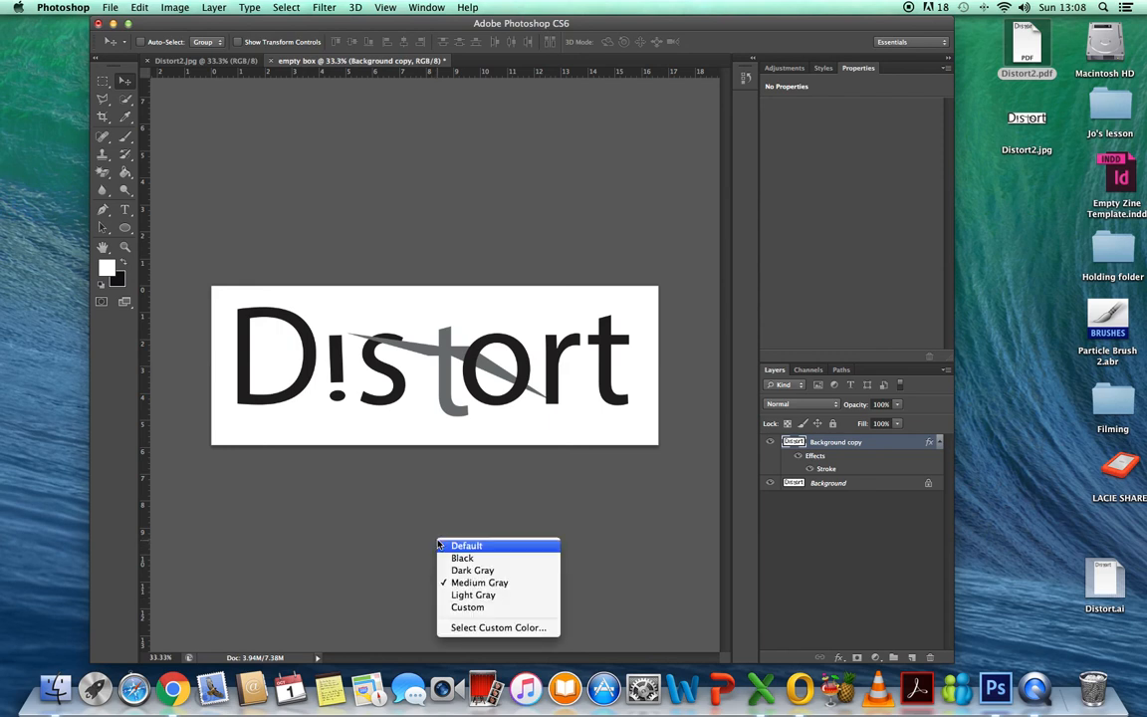
pyautogui.click(483, 627)
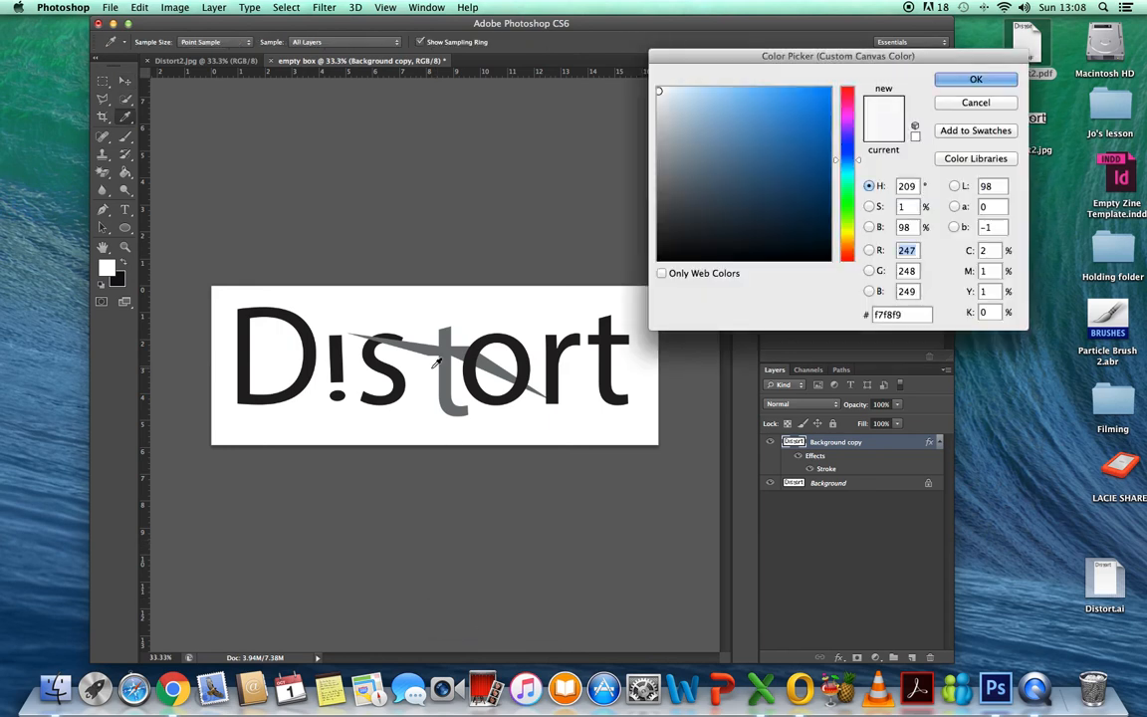
pyautogui.click(976, 80)
pyautogui.press('v')
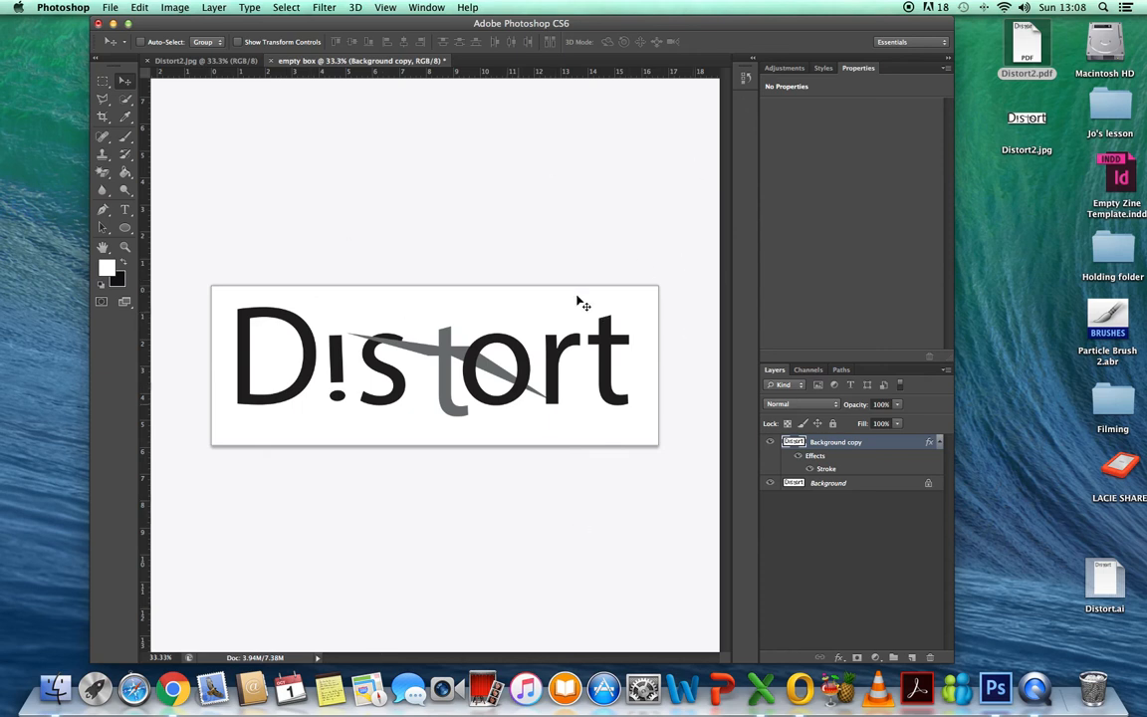
# Flatten the image and check its pixel dimensions, document size and resolution
pyautogui.click(211, 9)
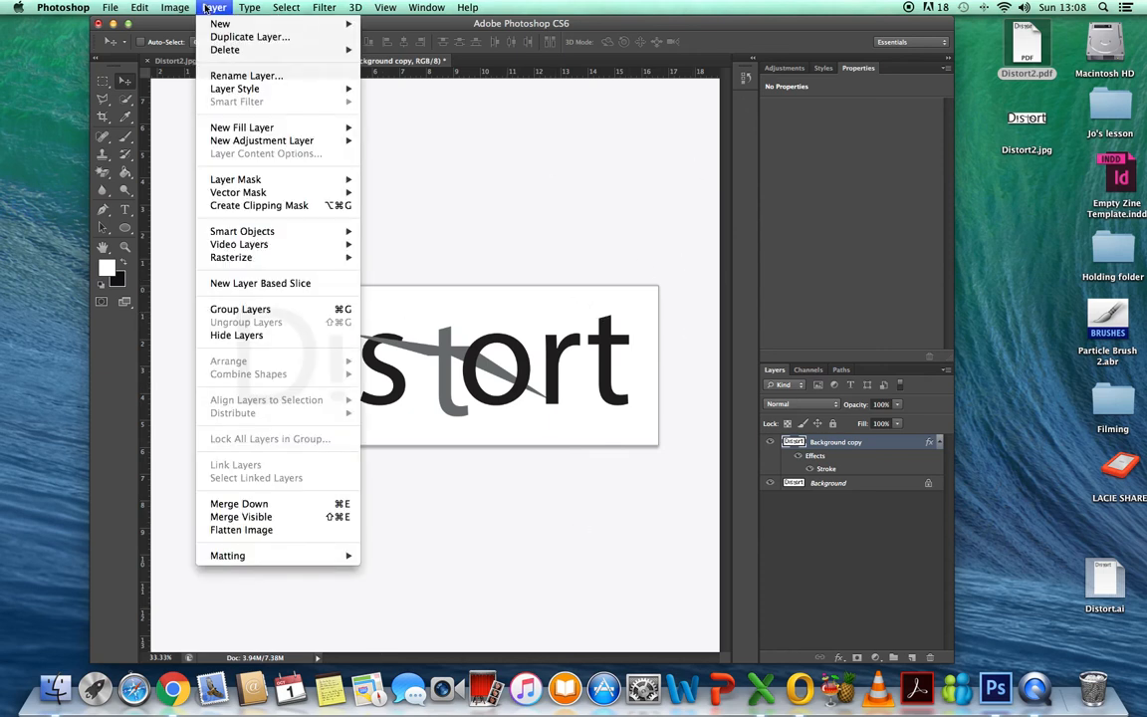
pyautogui.click(269, 531)
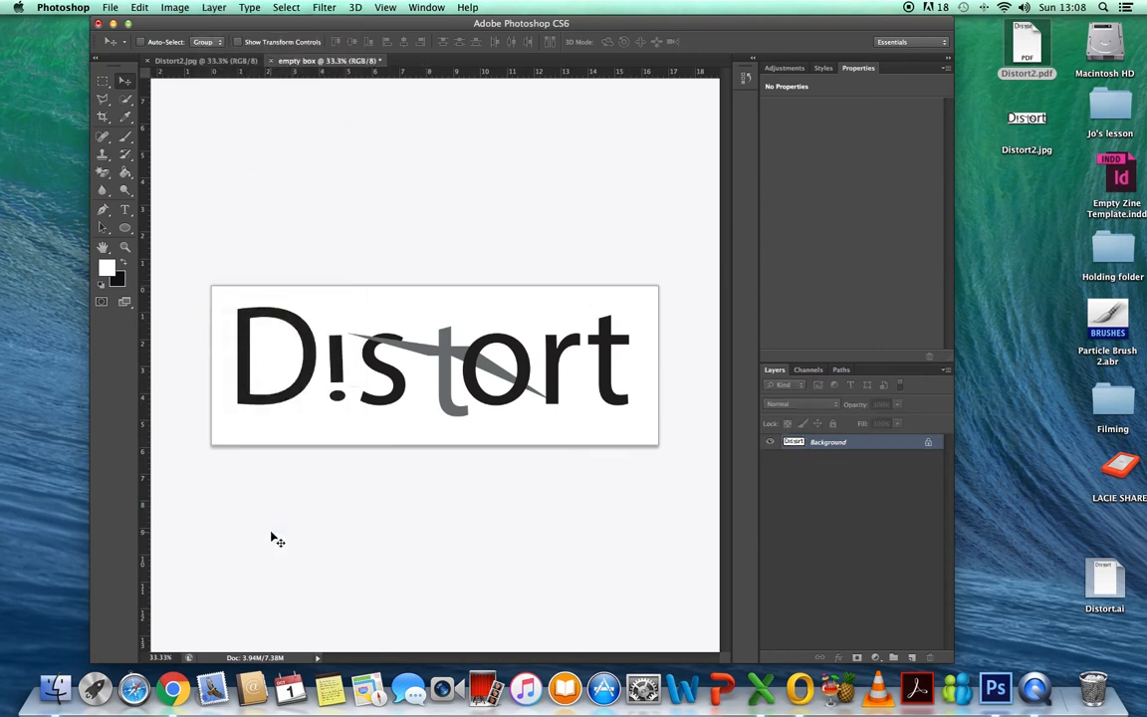
pyautogui.click(175, 8)
pyautogui.click(216, 121)
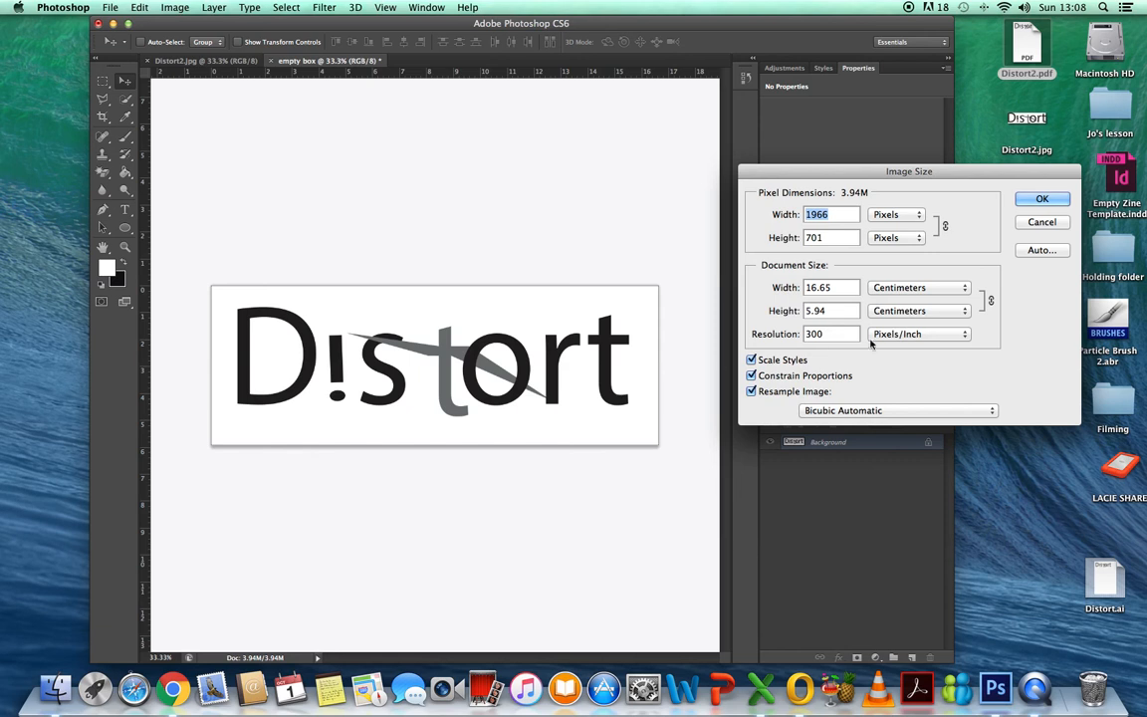
pyautogui.click(1035, 197)
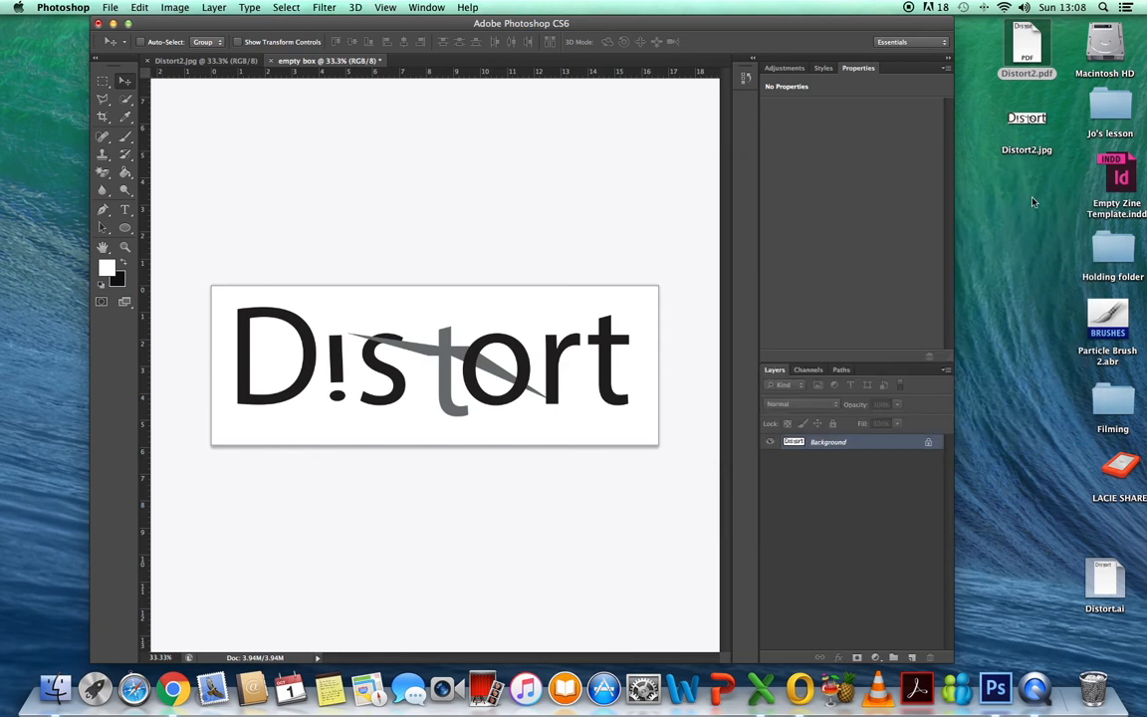
# Save the image to the Desktop in JPEG format under the name "Distort Finished"
pyautogui.click(111, 8)
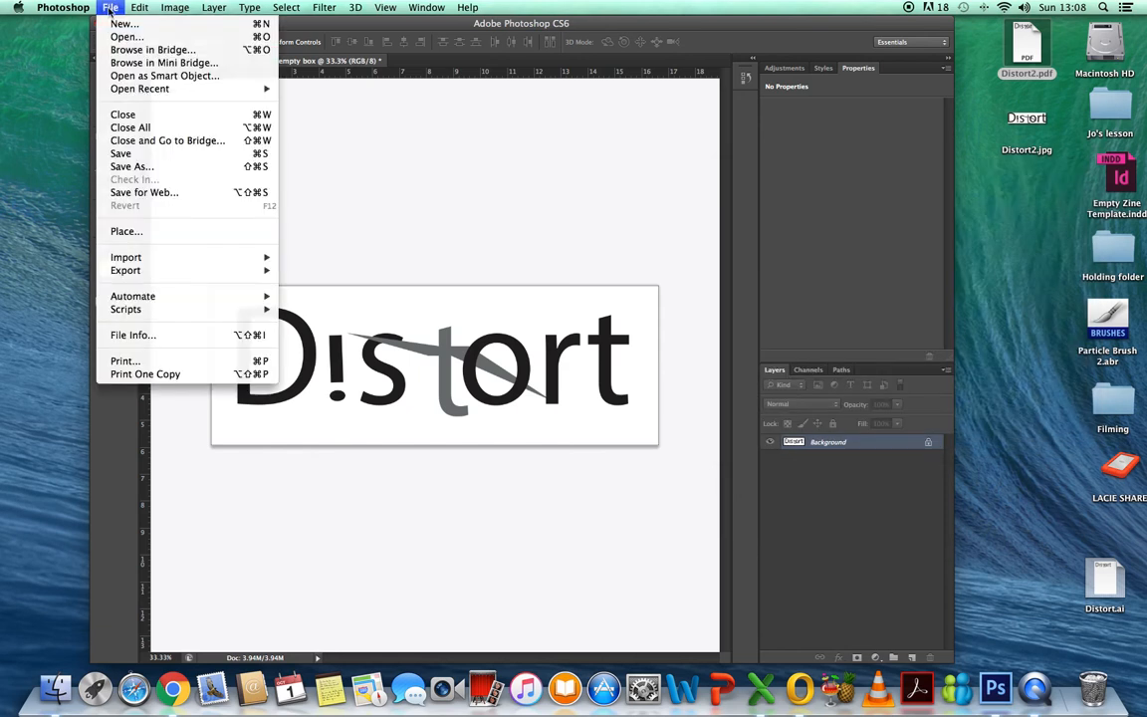
pyautogui.click(156, 169)
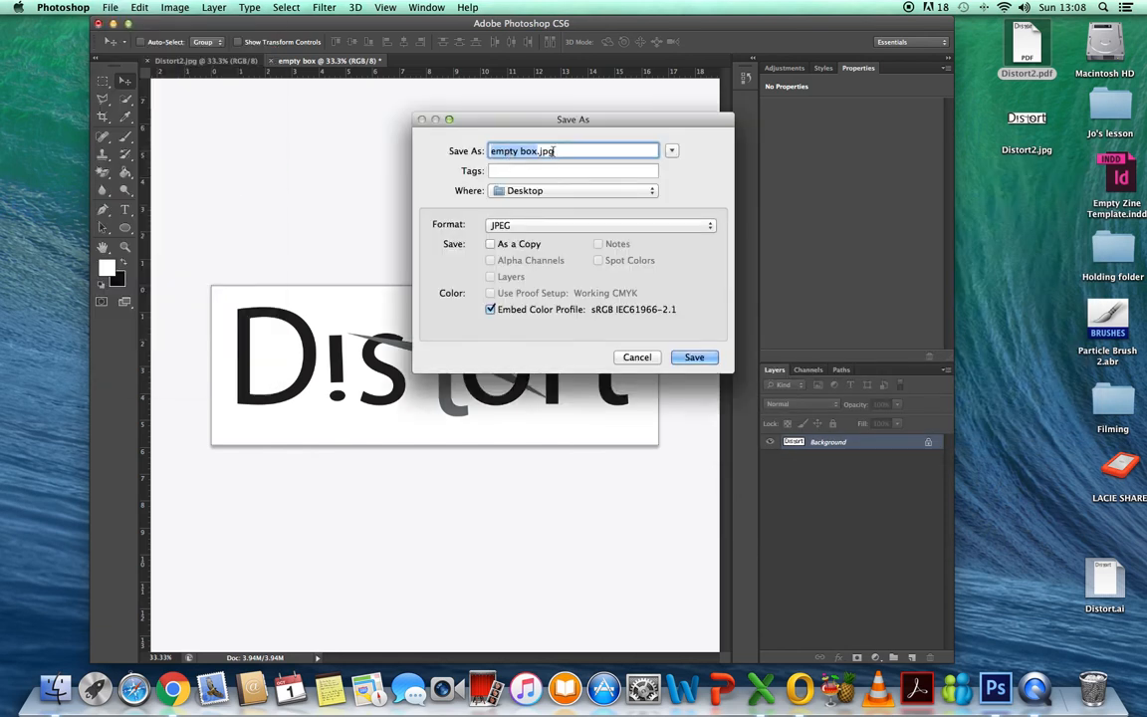
pyautogui.click(540, 150)
pyautogui.press('BackSpace')
pyautogui.press('BackSpace')
pyautogui.press('BackSpace')
pyautogui.press('BackSpace')
pyautogui.press('BackSpace')
pyautogui.press('BackSpace')
pyautogui.press('BackSpace')
pyautogui.write('Distort F')
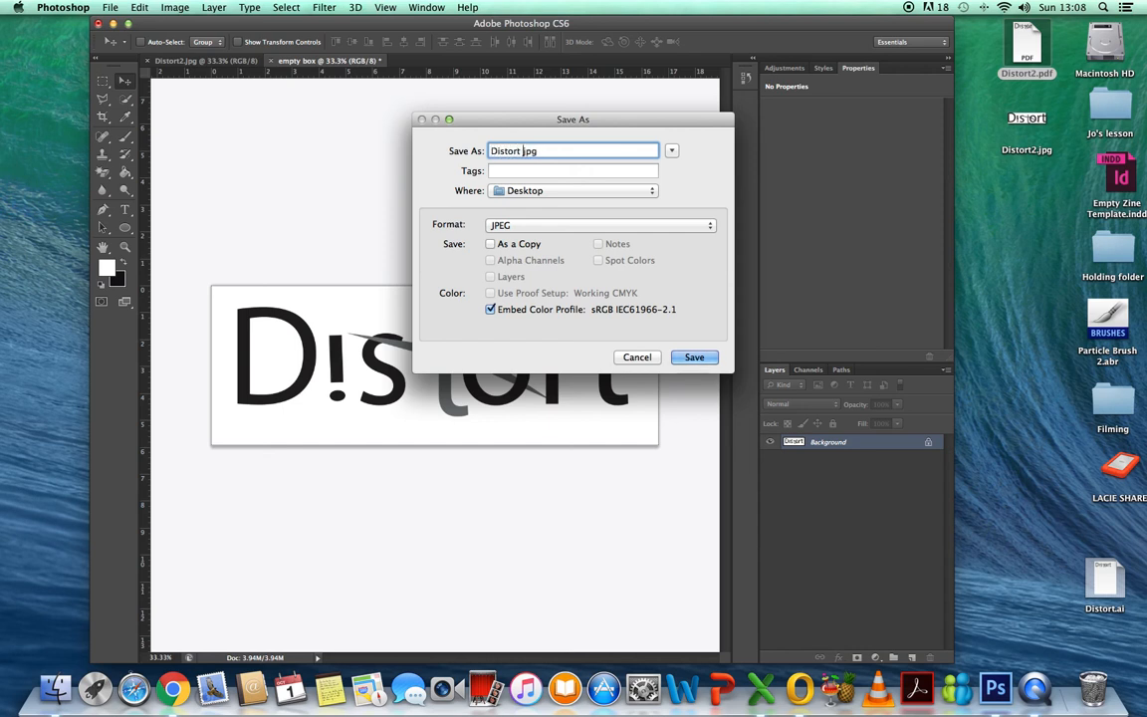
pyautogui.write('inished')
pyautogui.click(599, 148)
pyautogui.press('BackSpace')
pyautogui.press('BackSpace')
pyautogui.press('BackSpace')
pyautogui.click(696, 357)
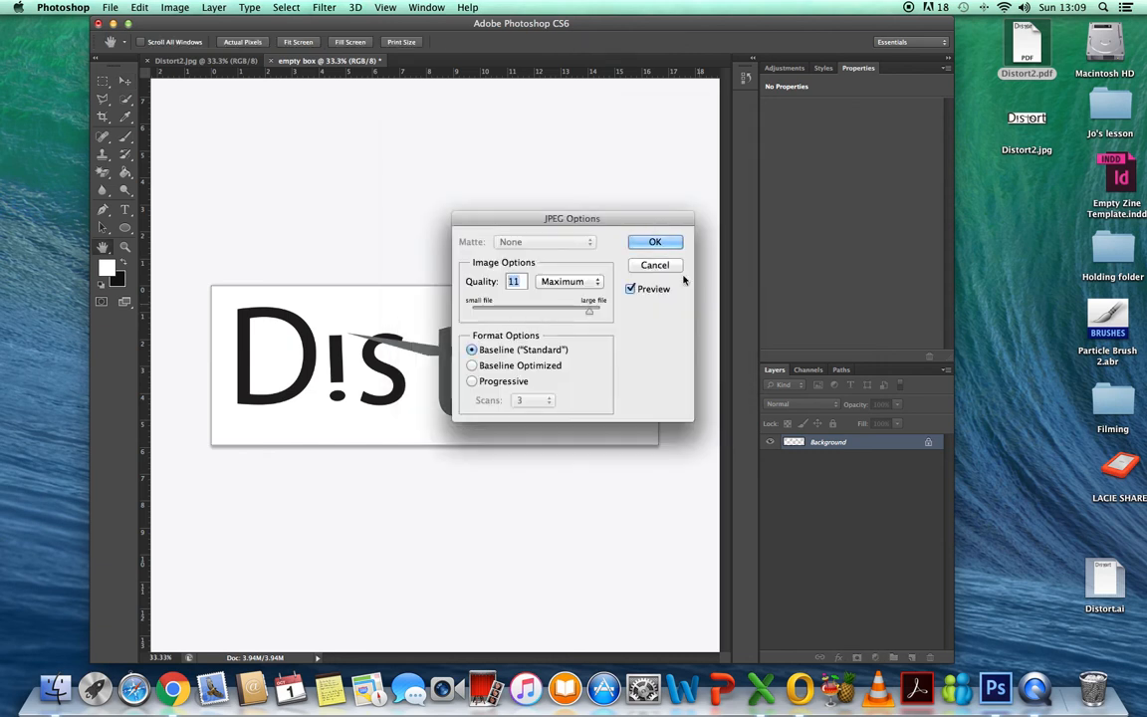